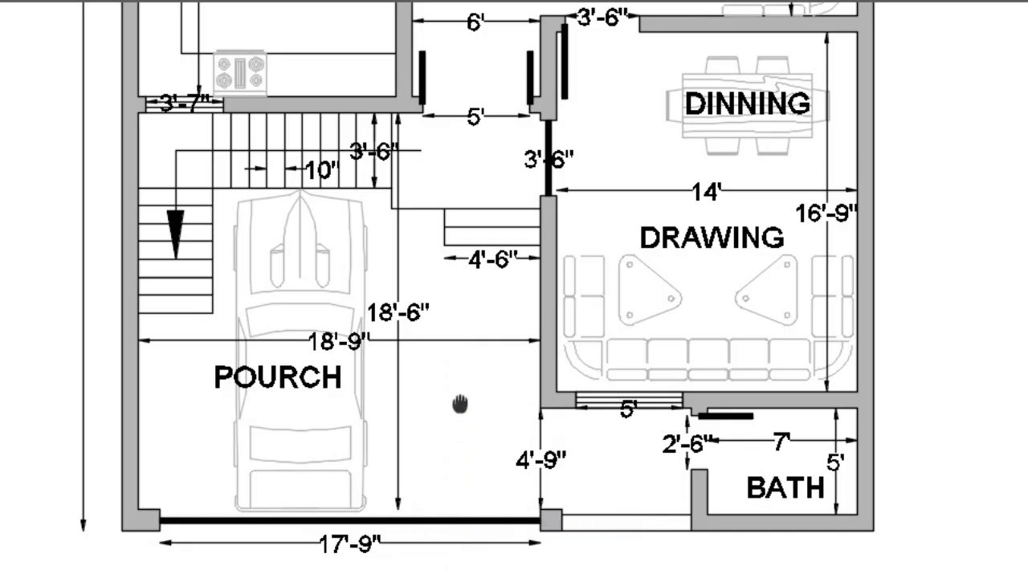
# Dimension the porch's bottom wall at 17'-9" and the 4'-9" run from the wall corner to the bottom wall
pyautogui.moveTo(460, 404); pyautogui.dragTo(466, 436, button='middle')
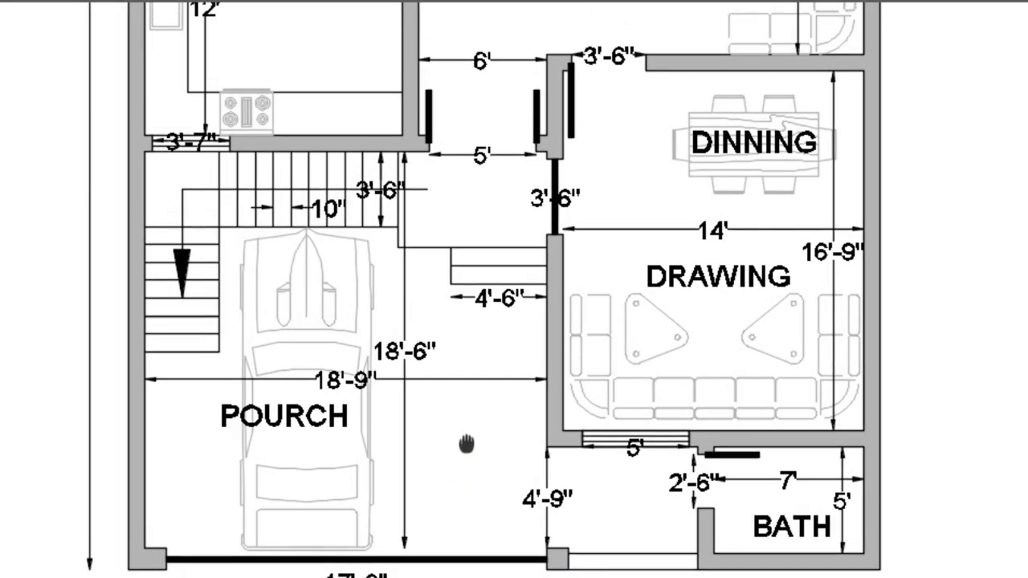
pyautogui.moveTo(490, 345); pyautogui.dragTo(491, 380, button='middle')
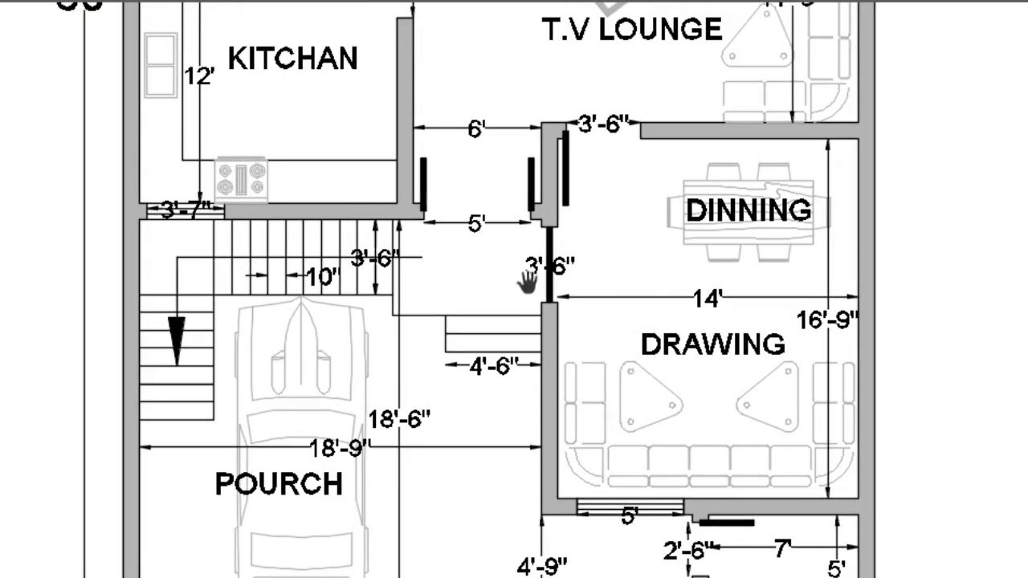
pyautogui.moveTo(528, 281); pyautogui.dragTo(521, 333, button='middle')
pyautogui.moveTo(505, 236); pyautogui.dragTo(502, 300, button='middle')
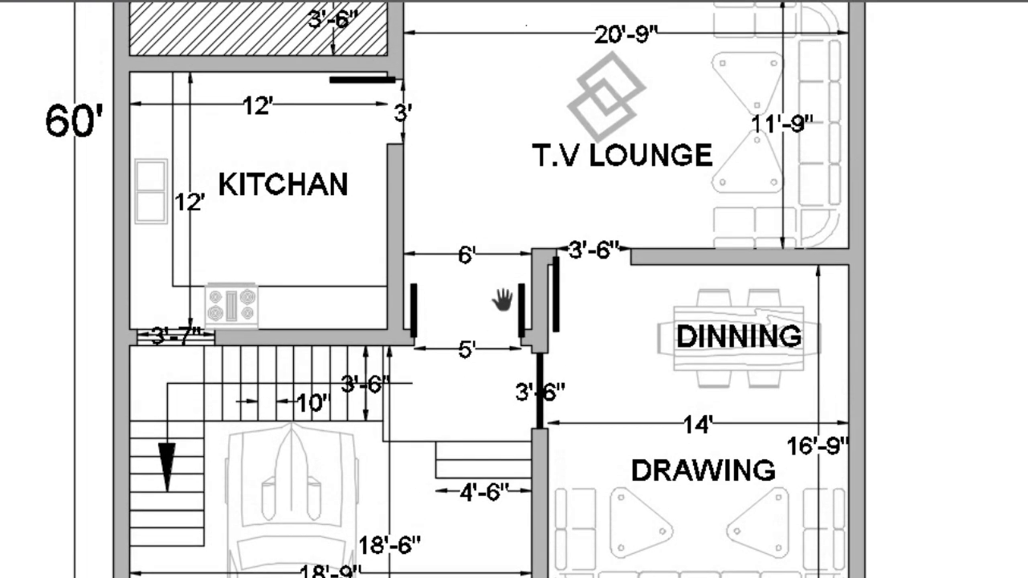
pyautogui.moveTo(522, 184)
pyautogui.mouseDown(button='middle')
pyautogui.moveTo(509, 257)
pyautogui.moveTo(533, 196)
pyautogui.moveTo(532, 276)
pyautogui.mouseUp(button='middle')
pyautogui.moveTo(535, 225); pyautogui.dragTo(534, 328, button='middle')
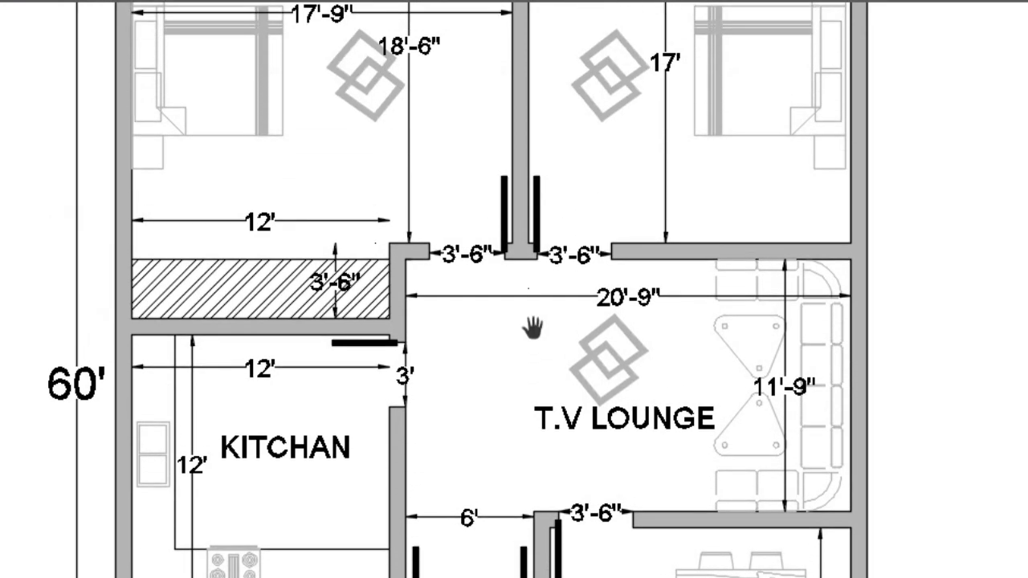
pyautogui.moveTo(566, 210)
pyautogui.mouseDown(button='middle')
pyautogui.moveTo(533, 257)
pyautogui.moveTo(567, 294)
pyautogui.mouseUp(button='middle')
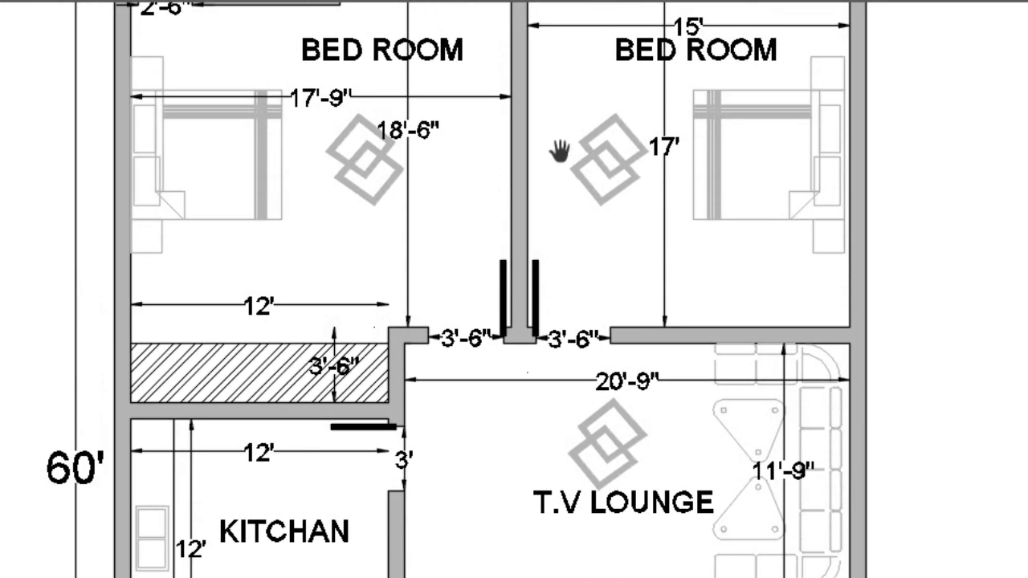
pyautogui.moveTo(558, 149); pyautogui.dragTo(560, 237, button='middle')
pyautogui.moveTo(601, 160); pyautogui.dragTo(585, 233, button='middle')
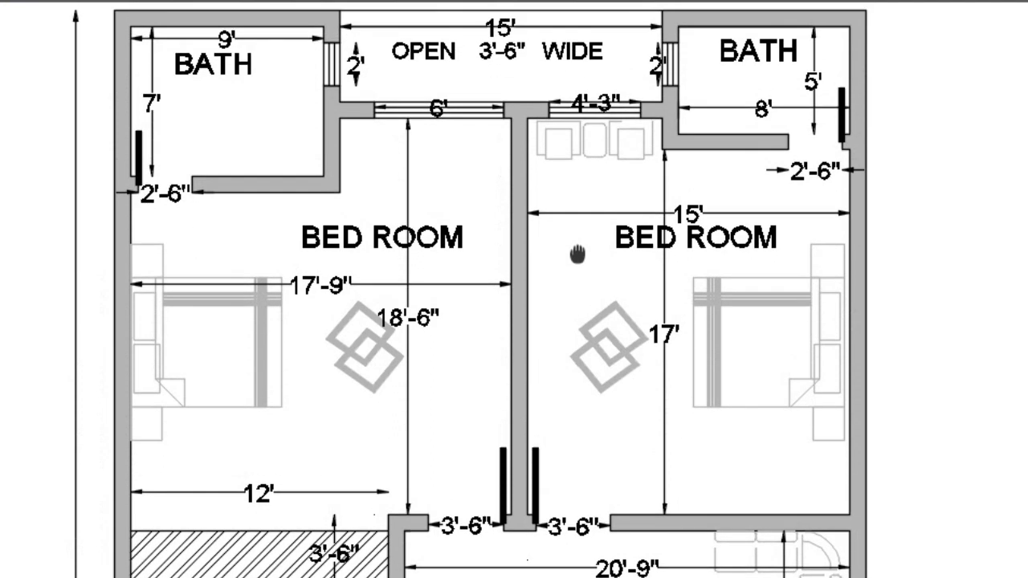
pyautogui.moveTo(588, 171); pyautogui.dragTo(593, 244, button='middle')
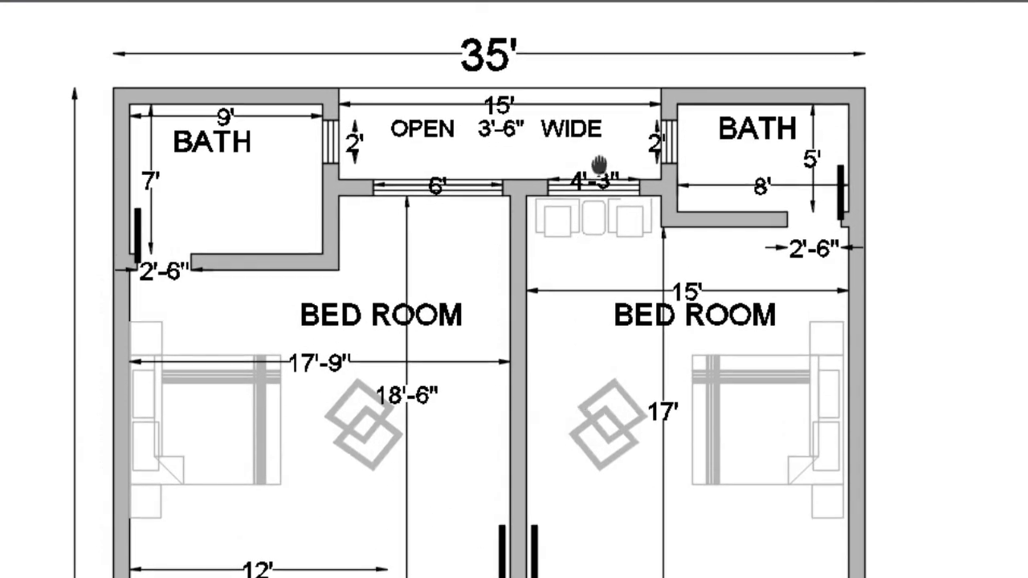
pyautogui.moveTo(602, 168); pyautogui.dragTo(597, 219, button='middle')
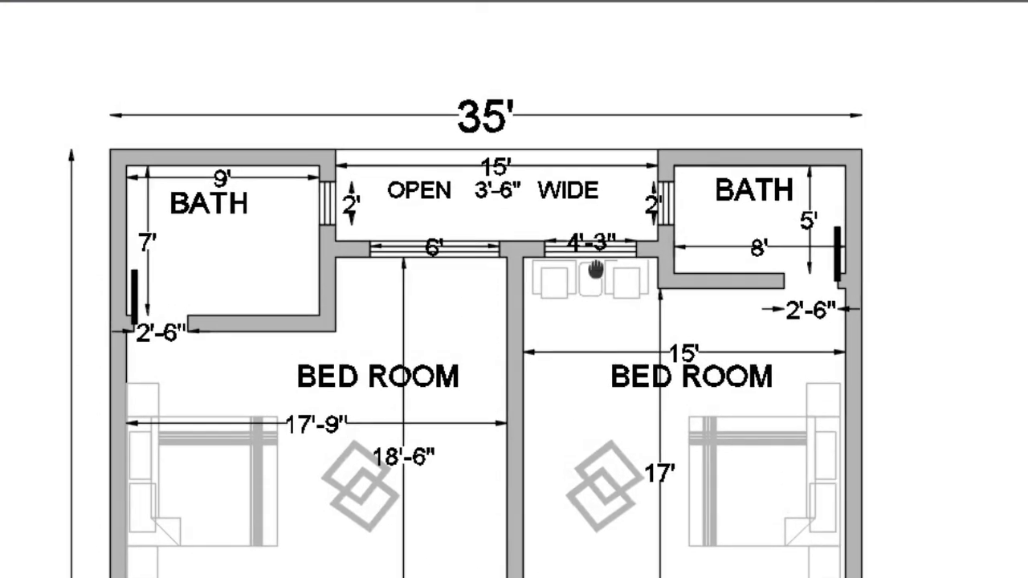
pyautogui.moveTo(595, 270); pyautogui.dragTo(596, 162, button='middle')
pyautogui.moveTo(595, 255); pyautogui.dragTo(592, 158, button='middle')
pyautogui.moveTo(583, 310); pyautogui.dragTo(583, 195, button='middle')
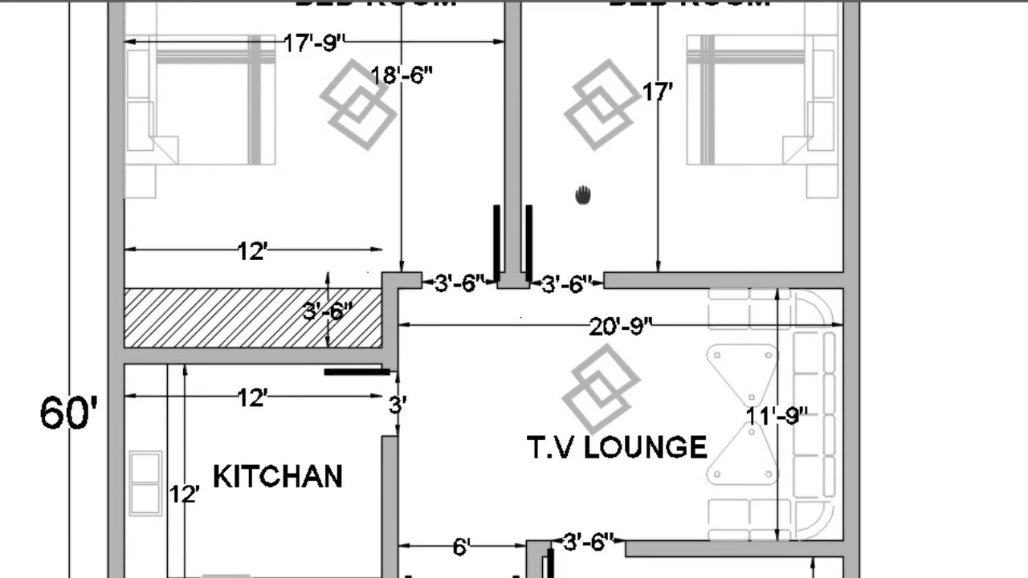
pyautogui.moveTo(582, 257); pyautogui.dragTo(587, 194, button='middle')
pyautogui.moveTo(549, 342); pyautogui.dragTo(557, 238, button='middle')
pyautogui.moveTo(556, 345); pyautogui.dragTo(558, 291, button='middle')
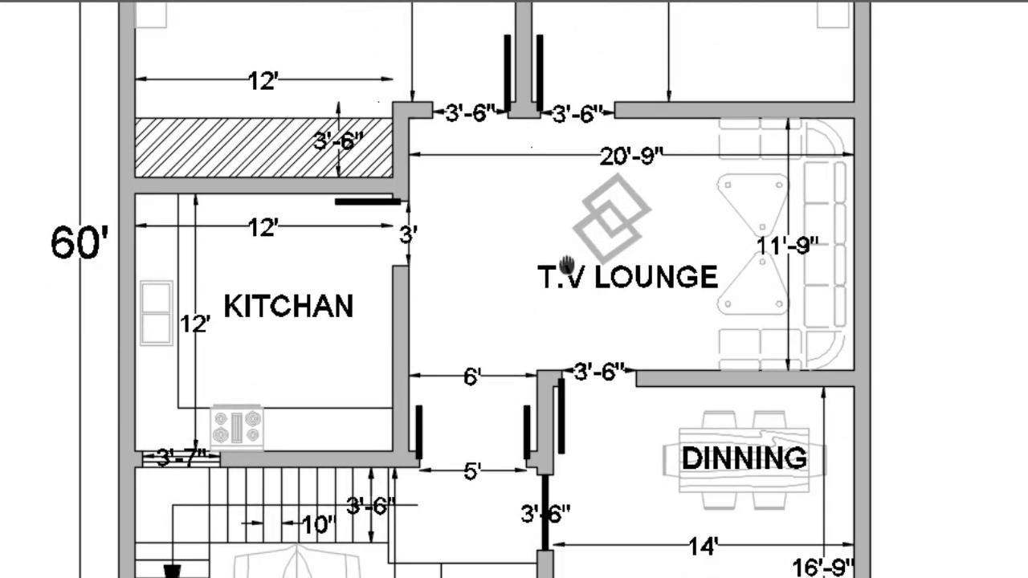
pyautogui.moveTo(560, 331); pyautogui.dragTo(571, 213, button='middle')
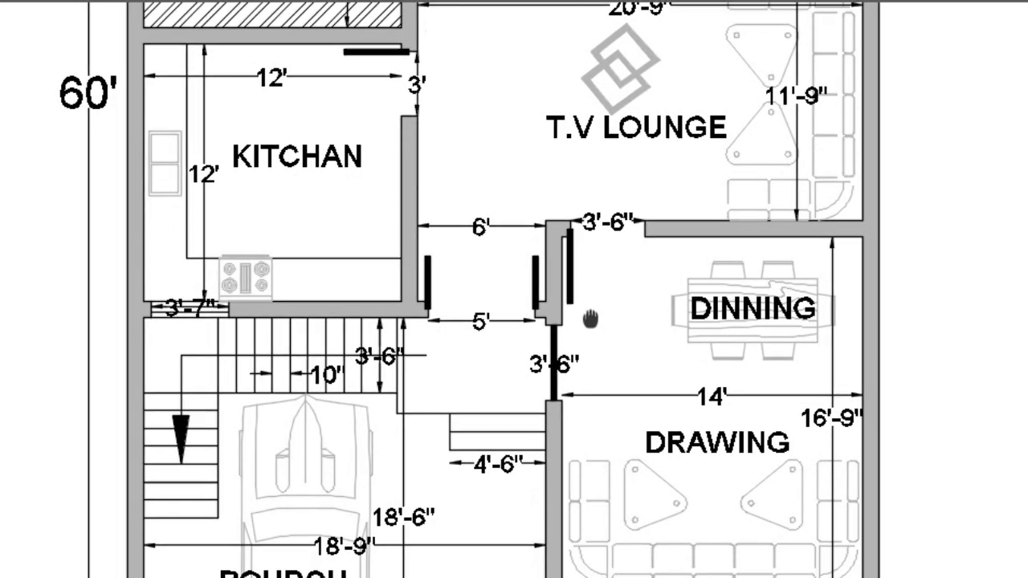
pyautogui.moveTo(589, 312); pyautogui.dragTo(580, 246, button='middle')
pyautogui.moveTo(587, 346); pyautogui.dragTo(587, 274, button='middle')
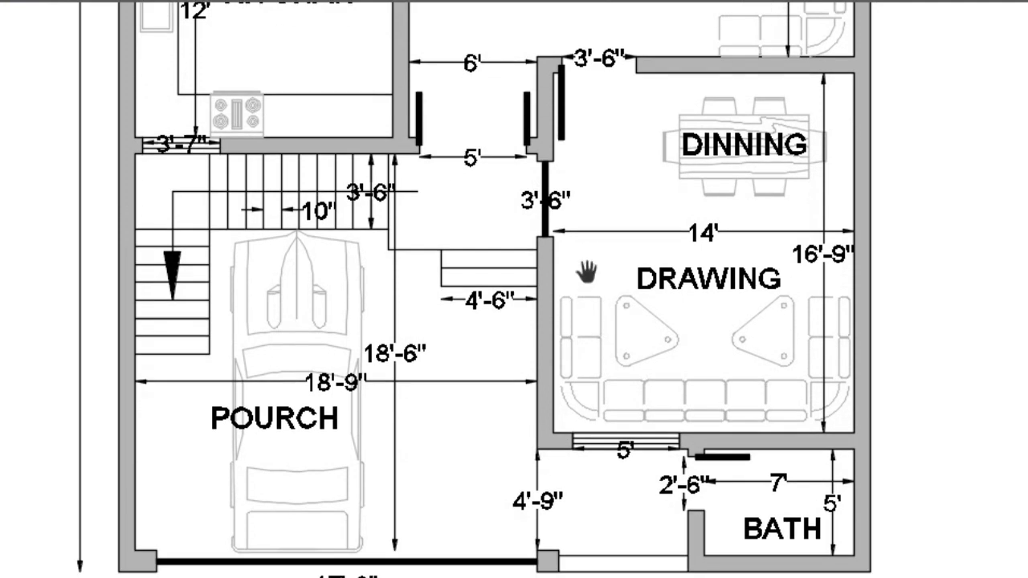
pyautogui.moveTo(585, 379); pyautogui.dragTo(585, 283, button='middle')
pyautogui.moveTo(601, 399); pyautogui.dragTo(604, 336, button='middle')
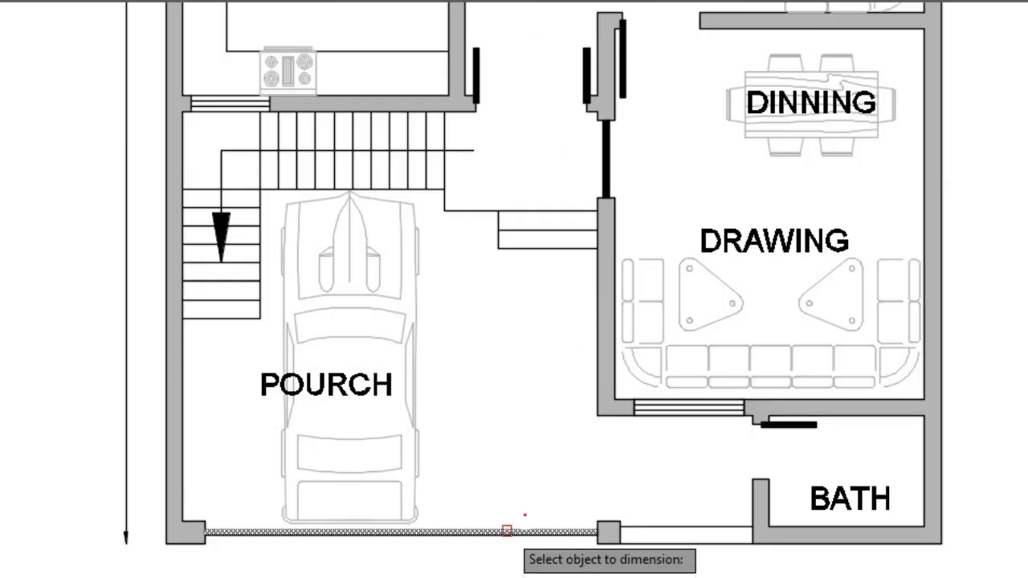
pyautogui.click(507, 531)
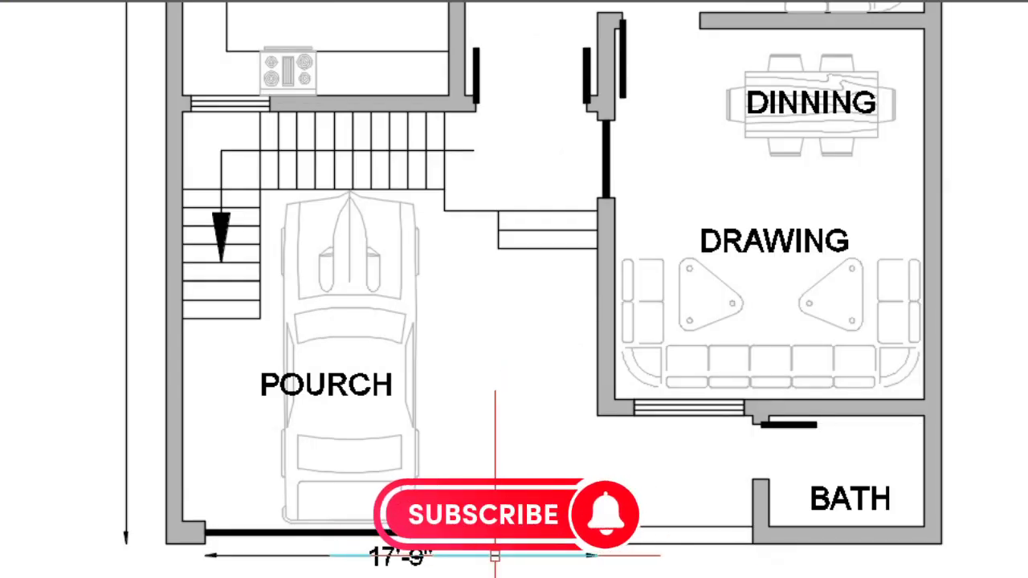
pyautogui.press('Return')
pyautogui.click(597, 415)
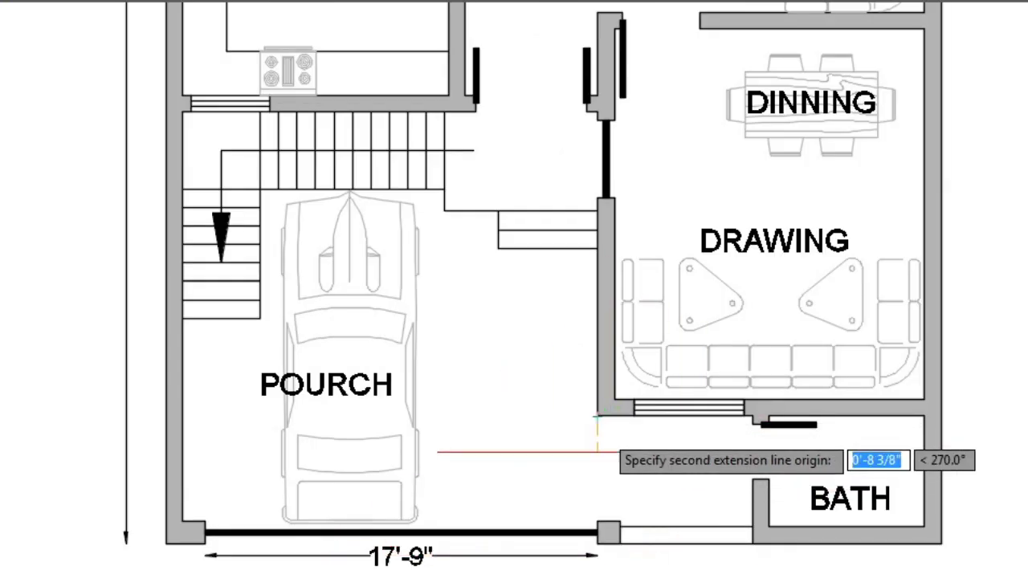
pyautogui.click(597, 535)
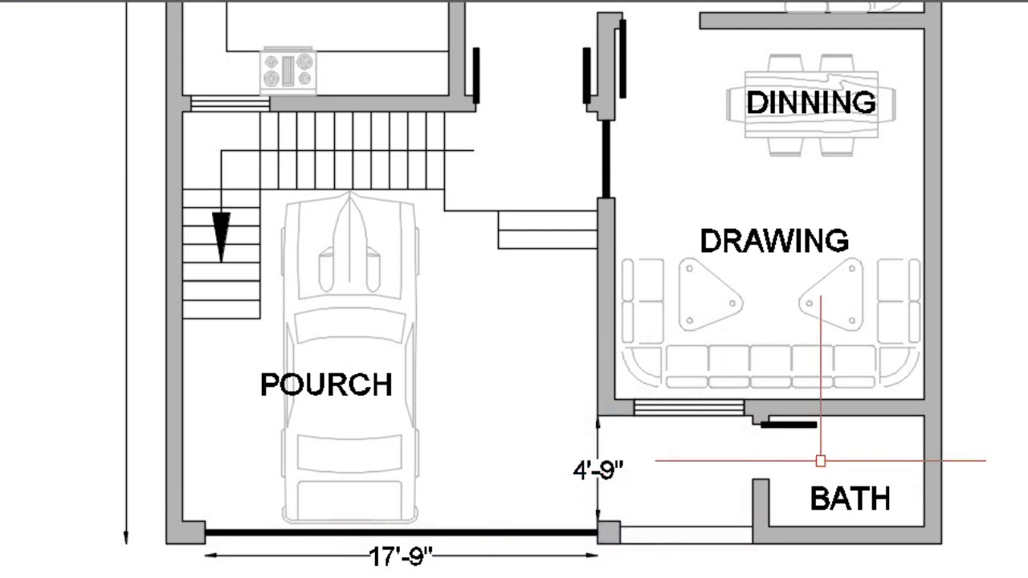
# Dimension the lower bath's side wall at 5' and its top wall at 7'
pyautogui.press('Return')
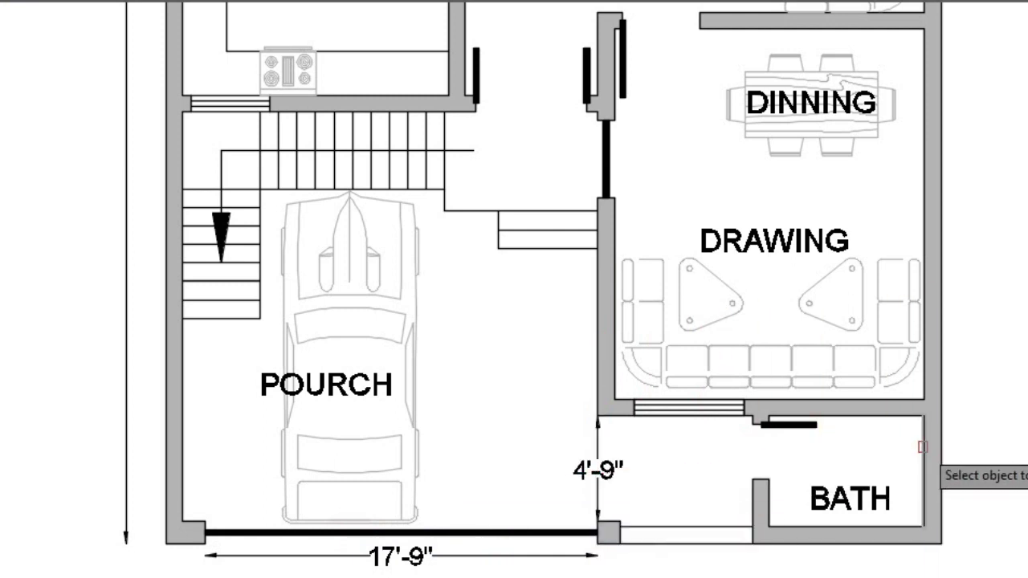
pyautogui.click(923, 447)
pyautogui.click(903, 464)
pyautogui.press('Return')
# Dimension the porch at 18'-9" wide and 18'-6" deep
pyautogui.press('Return')
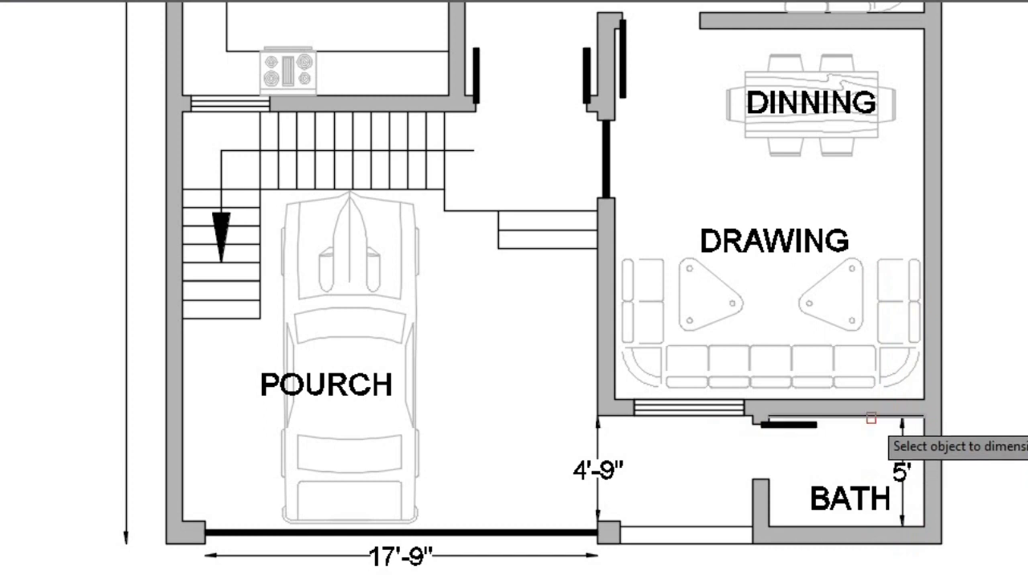
pyautogui.click(870, 418)
pyautogui.click(835, 464)
pyautogui.press('Return')
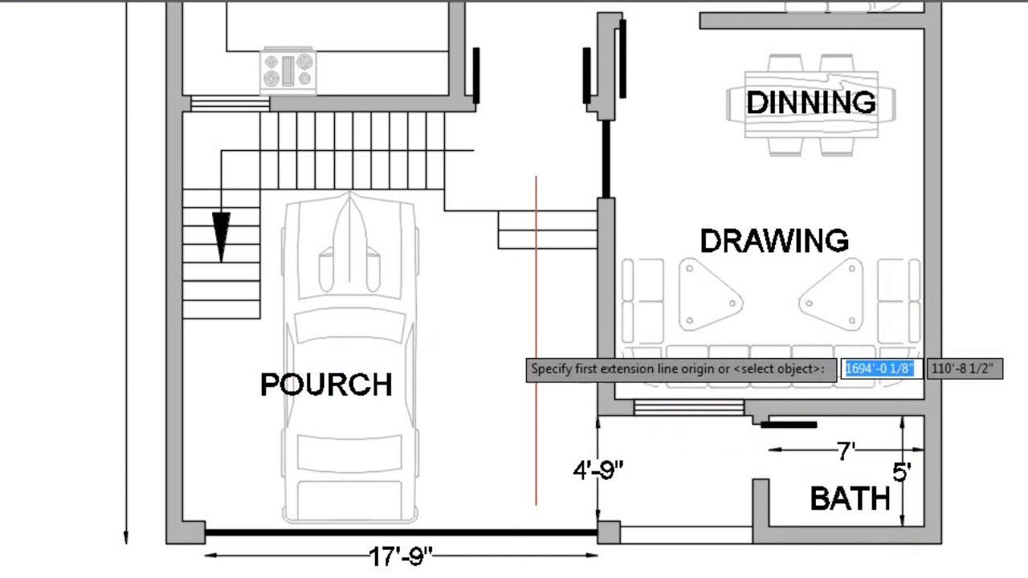
pyautogui.click(595, 349)
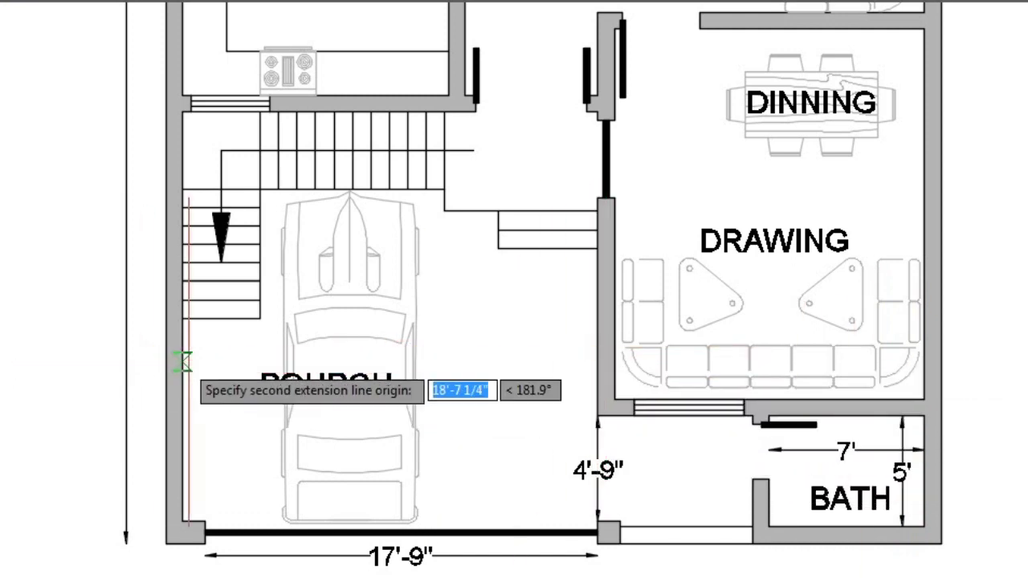
pyautogui.click(181, 349)
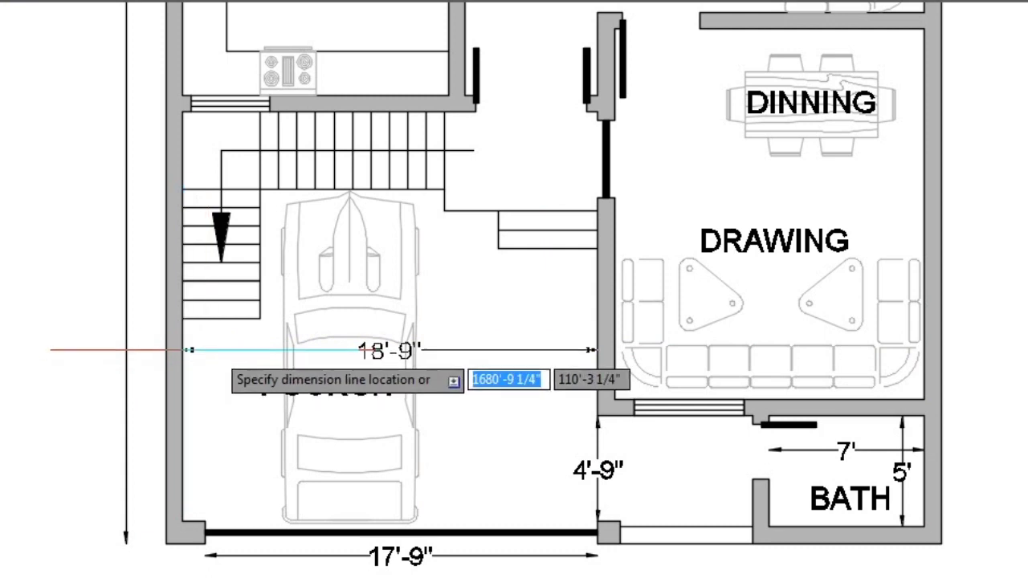
pyautogui.click(175, 348)
pyautogui.press('Return')
pyautogui.press('Return')
pyautogui.click(175, 386)
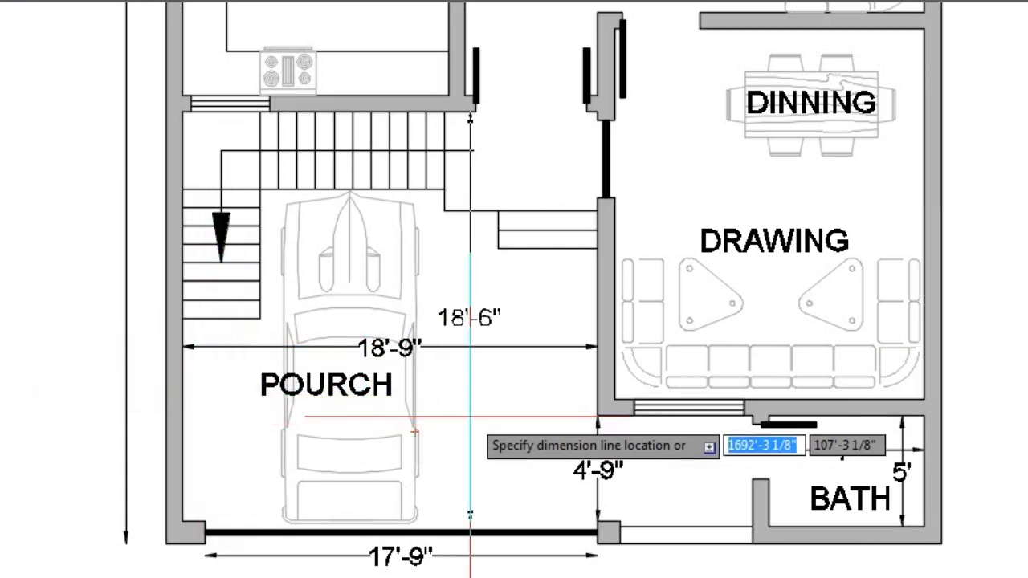
pyautogui.click(451, 417)
# Add a 16'-9" dimension on the drawing room's right wall and a 14' dimension across the room
pyautogui.scroll(-2, 451, 418)
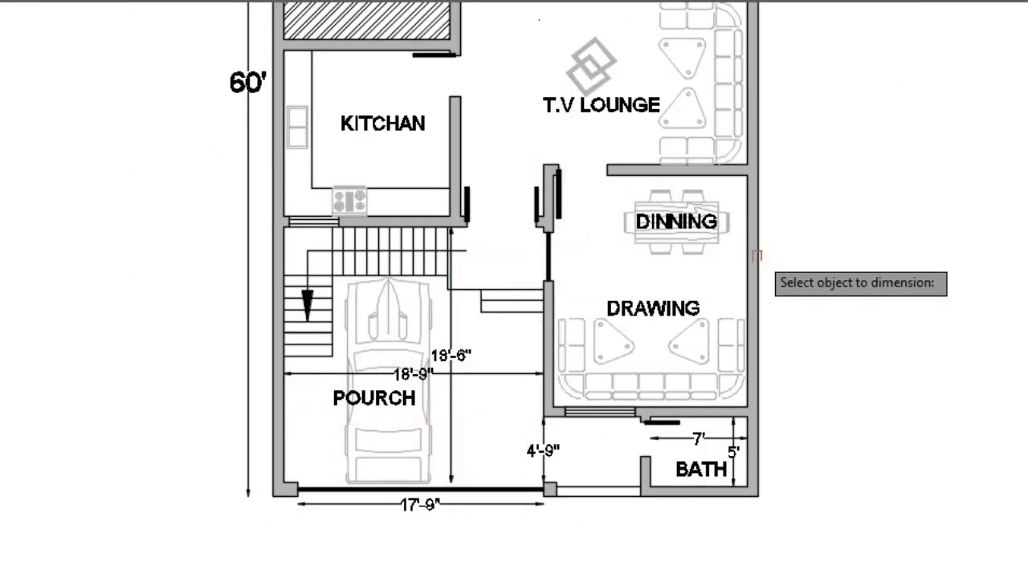
pyautogui.scroll(2, 726, 230)
pyautogui.scroll(-2, 735, 265)
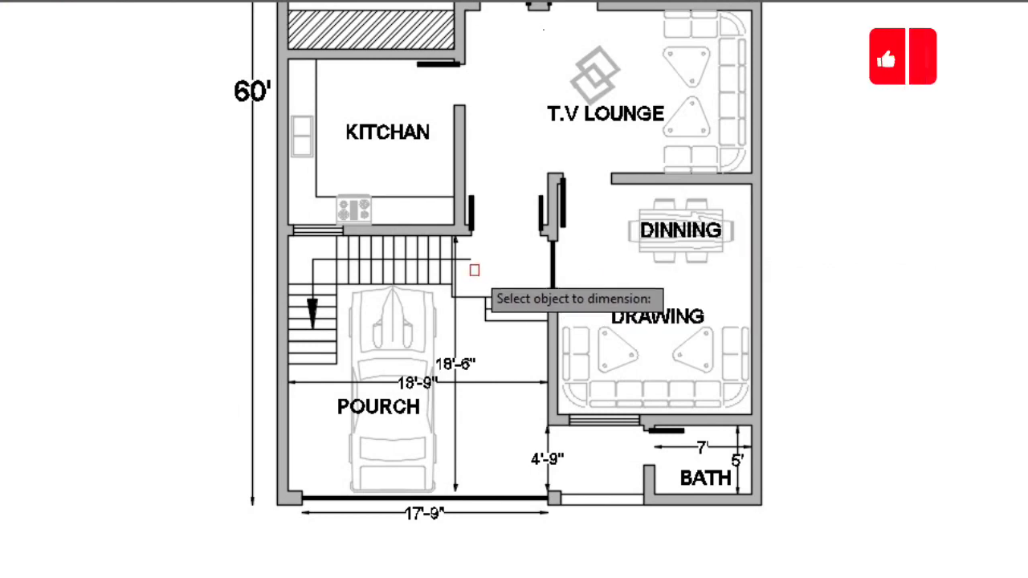
pyautogui.scroll(2, 474, 270)
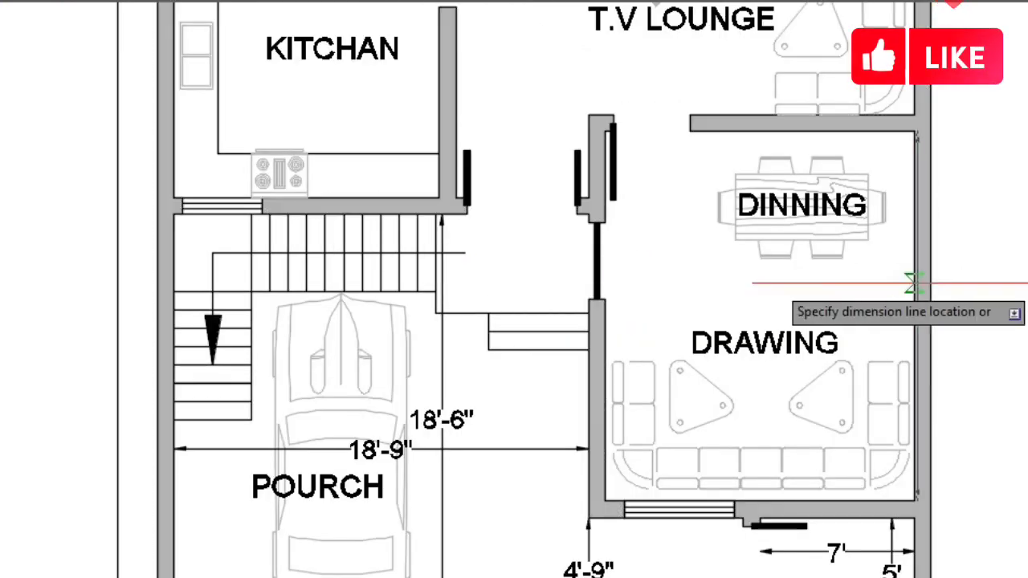
pyautogui.click(880, 312)
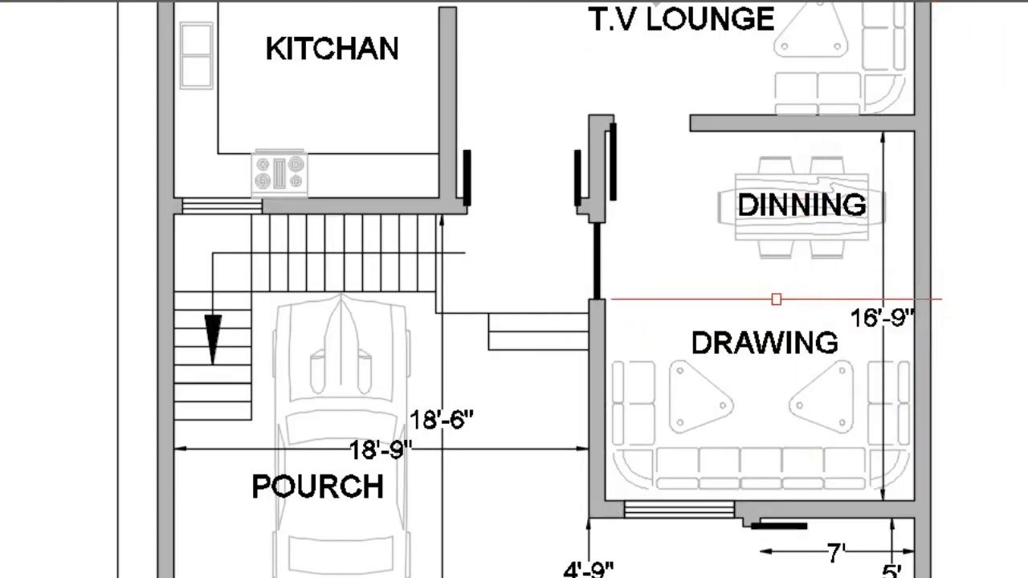
pyautogui.press('Return')
pyautogui.click(605, 308)
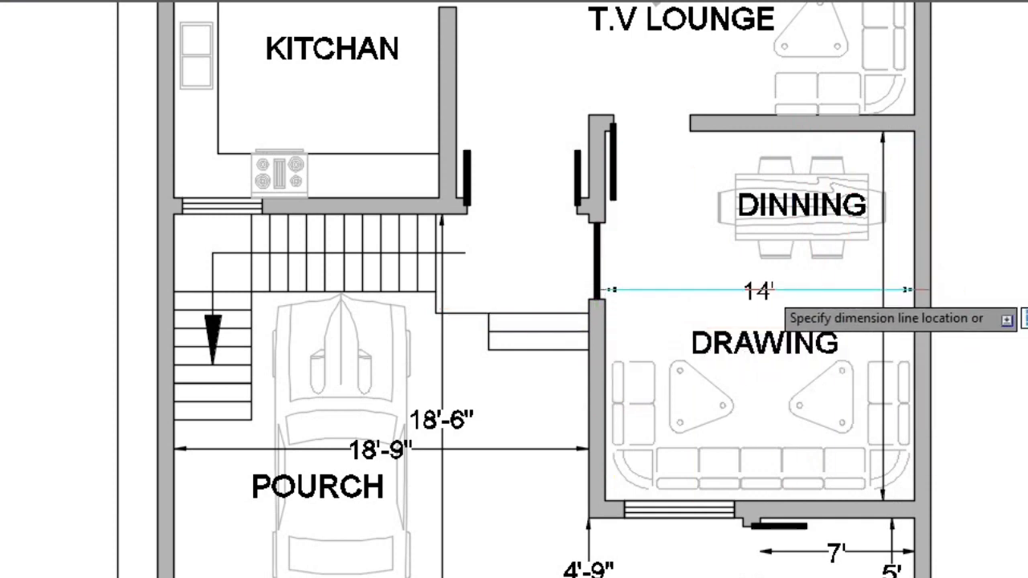
pyautogui.click(760, 294)
pyautogui.scroll(-2, 594, 301)
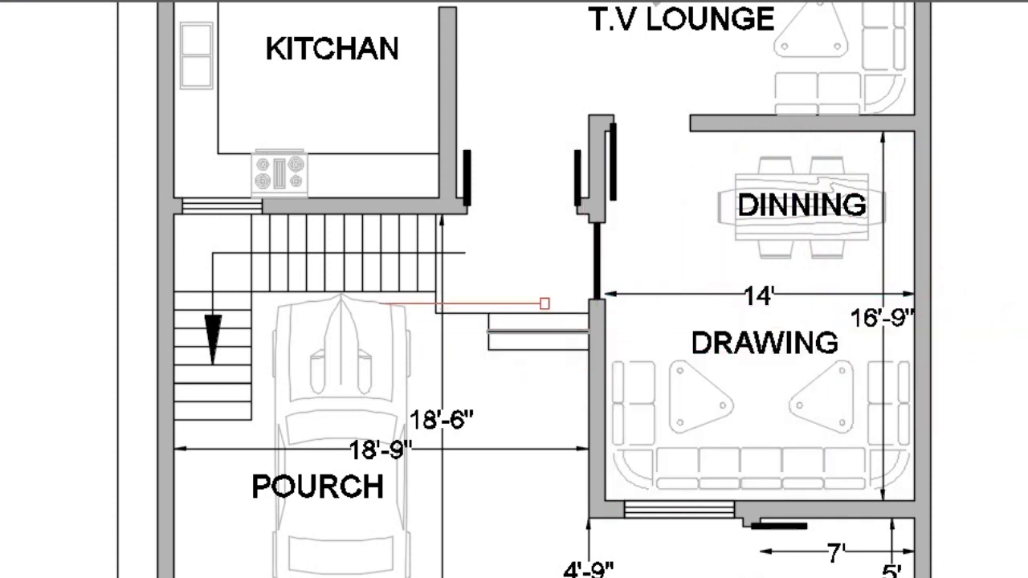
pyautogui.press('Return')
pyautogui.scroll(-2, 530, 321)
# Dimension the kitchen's upper wall and left wall, each at 12'
pyautogui.scroll(2, 532, 50)
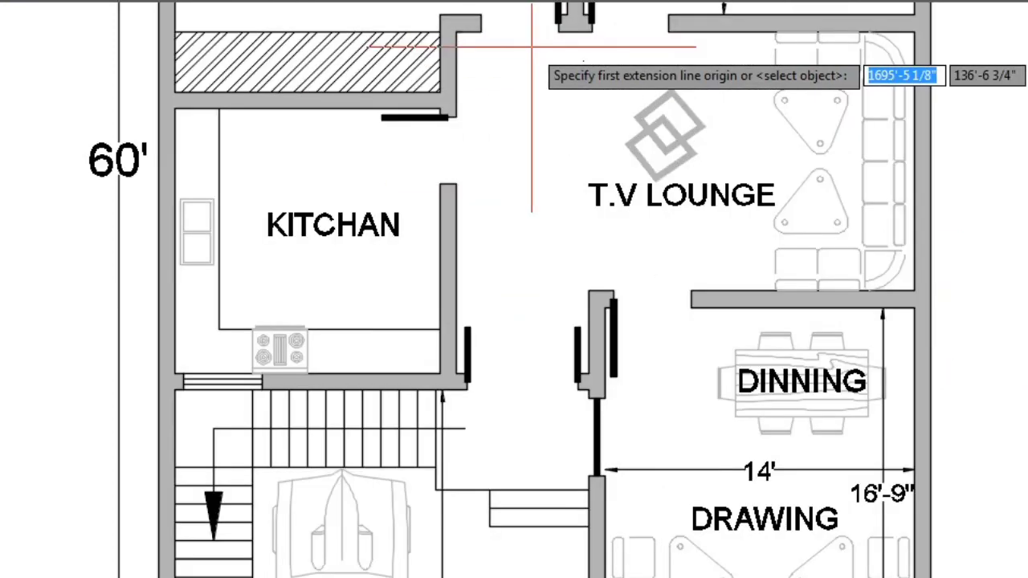
pyautogui.press('Return')
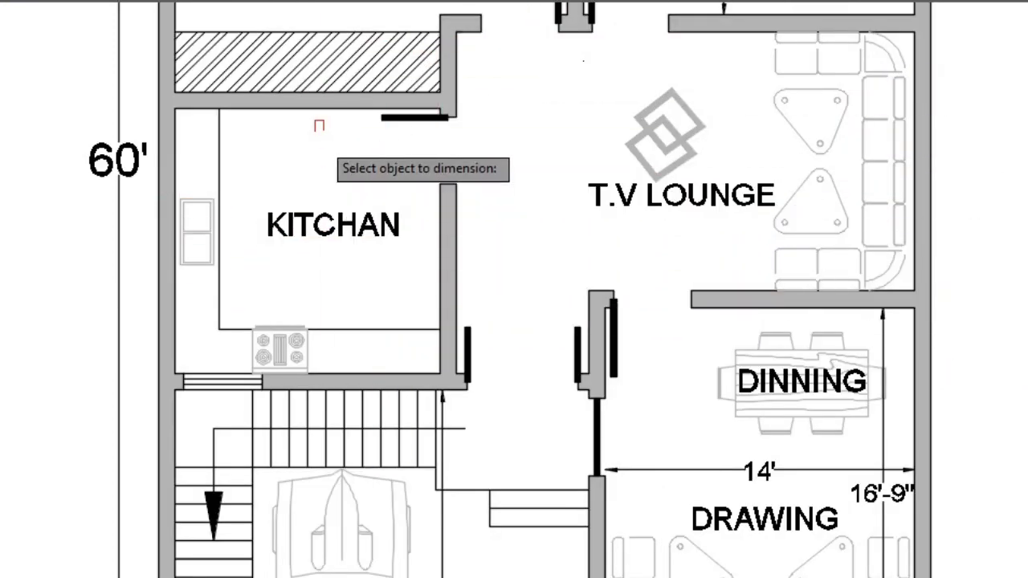
pyautogui.click(317, 111)
pyautogui.click(308, 143)
pyautogui.press('Return')
pyautogui.press('Return')
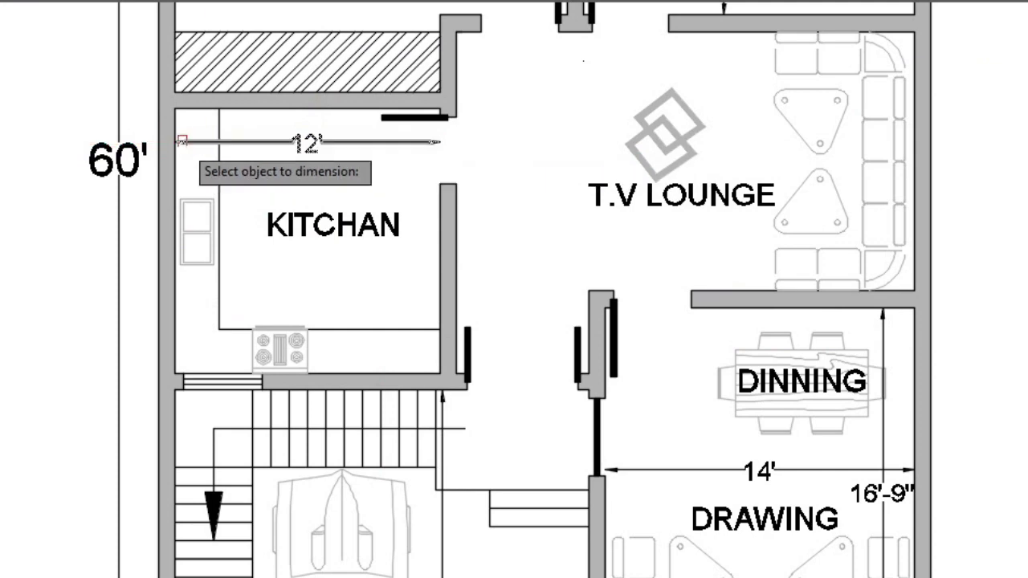
pyautogui.click(176, 126)
pyautogui.click(248, 233)
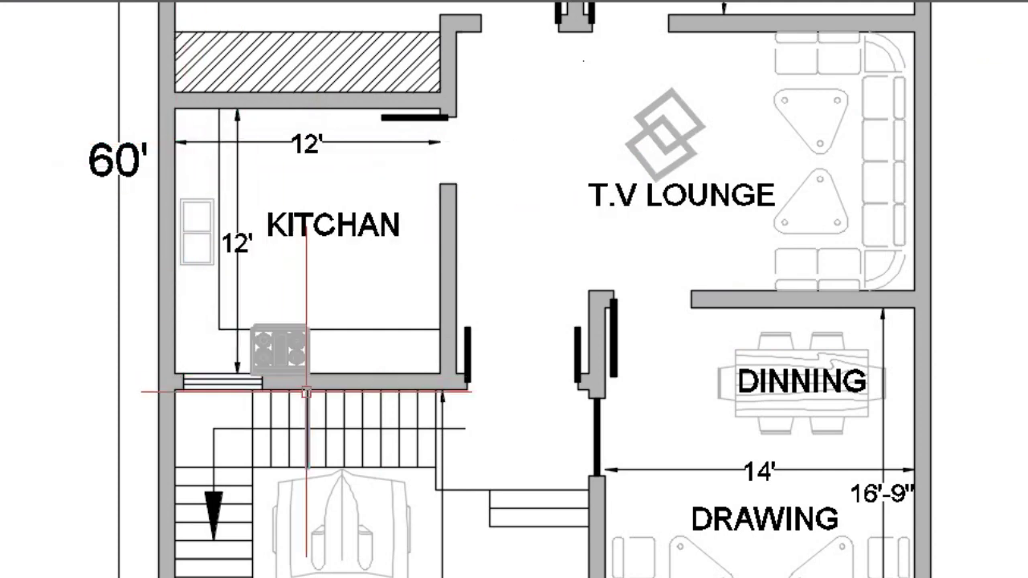
# Dimension the T.V lounge at 11'-9" deep and 20'-9" wide, from the kitchen corner to its right wall
pyautogui.scroll(-2, 309, 396)
pyautogui.scroll(2, 638, 142)
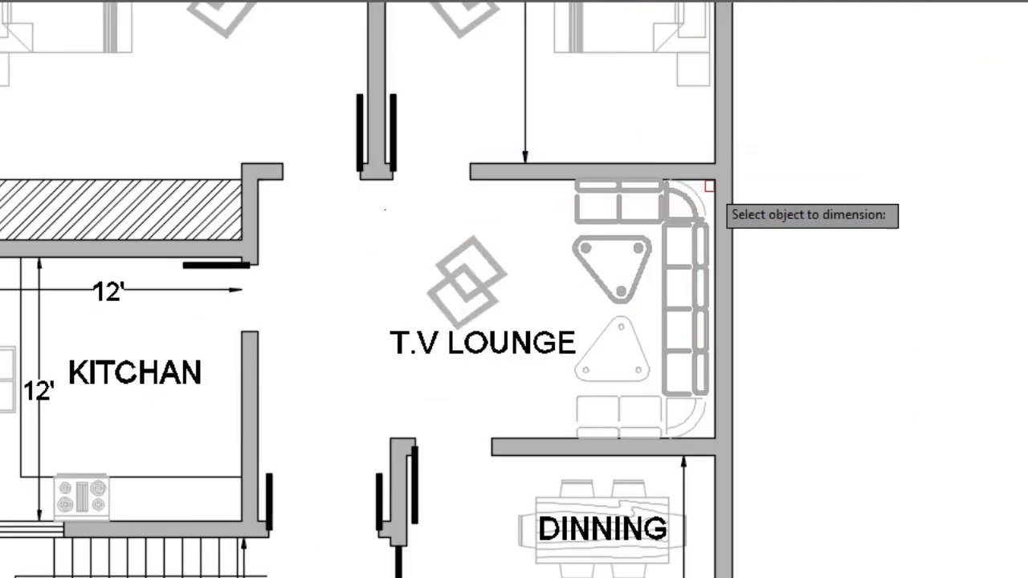
pyautogui.scroll(-2, 549, 232)
pyautogui.scroll(2, 331, 241)
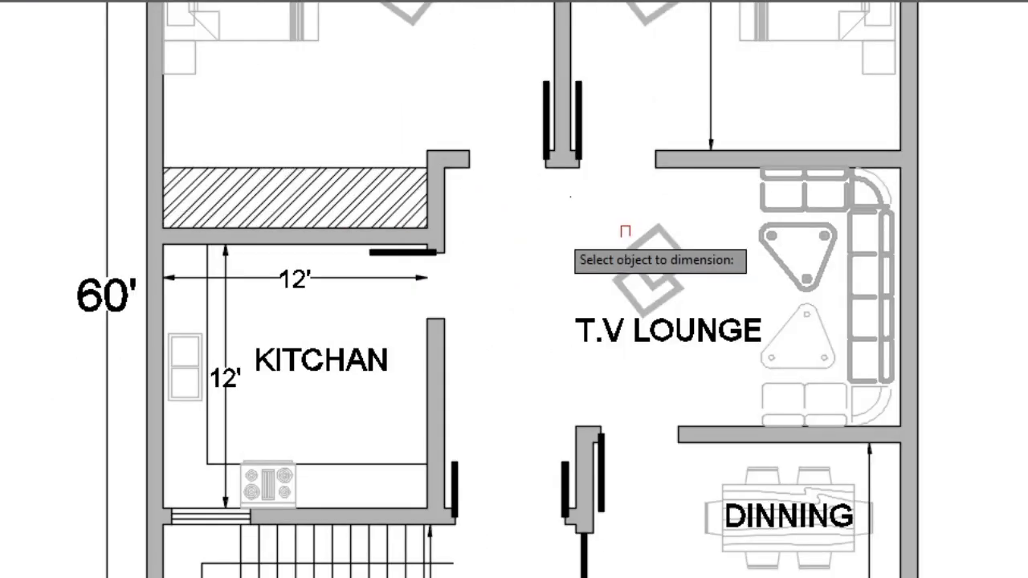
pyautogui.click(899, 181)
pyautogui.click(833, 233)
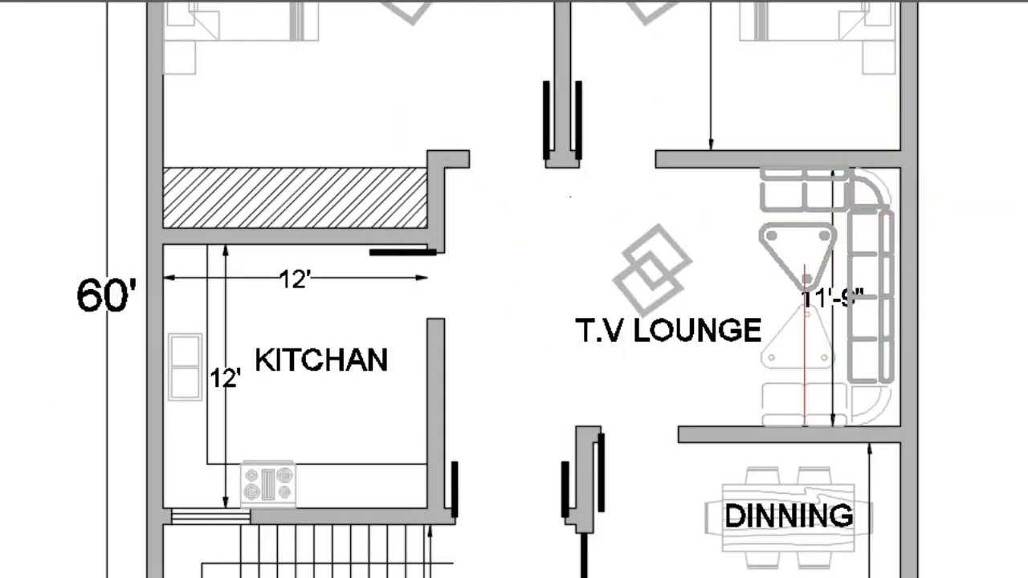
pyautogui.press('Return')
pyautogui.click(444, 209)
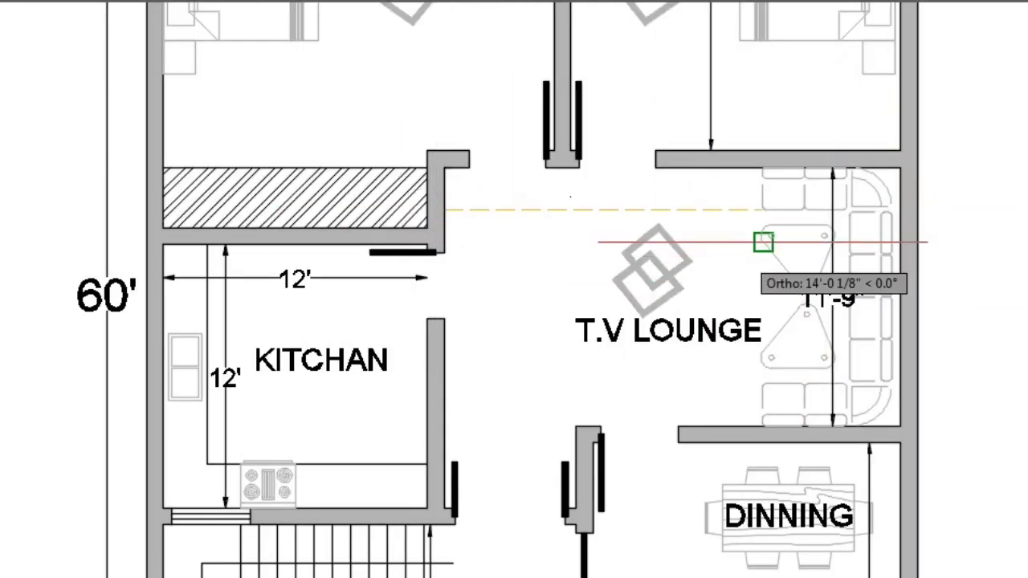
pyautogui.click(901, 210)
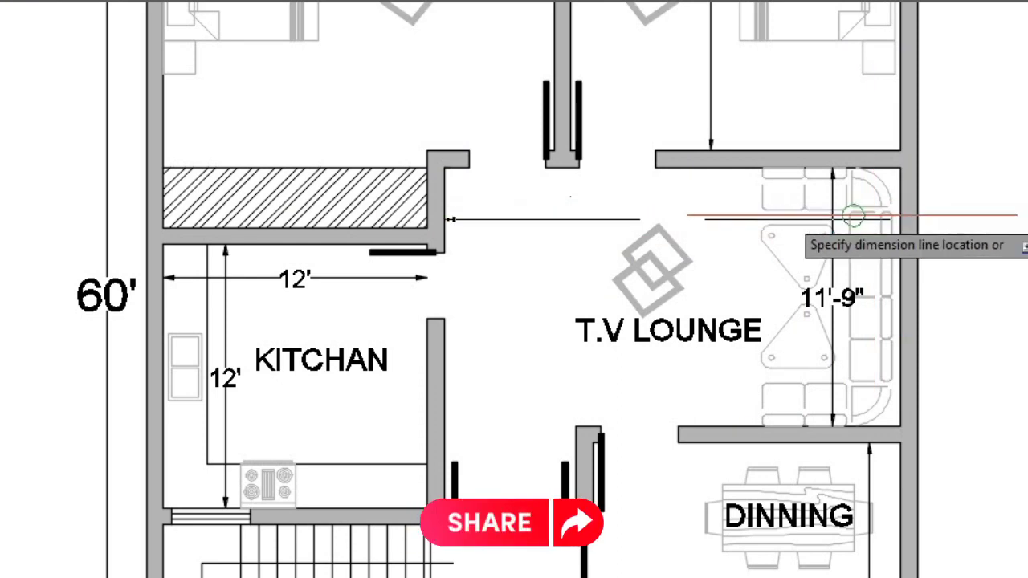
pyautogui.click(691, 205)
# Zoom out and back in to frame the two bedrooms at the top of the plan
pyautogui.scroll(-2, 691, 205)
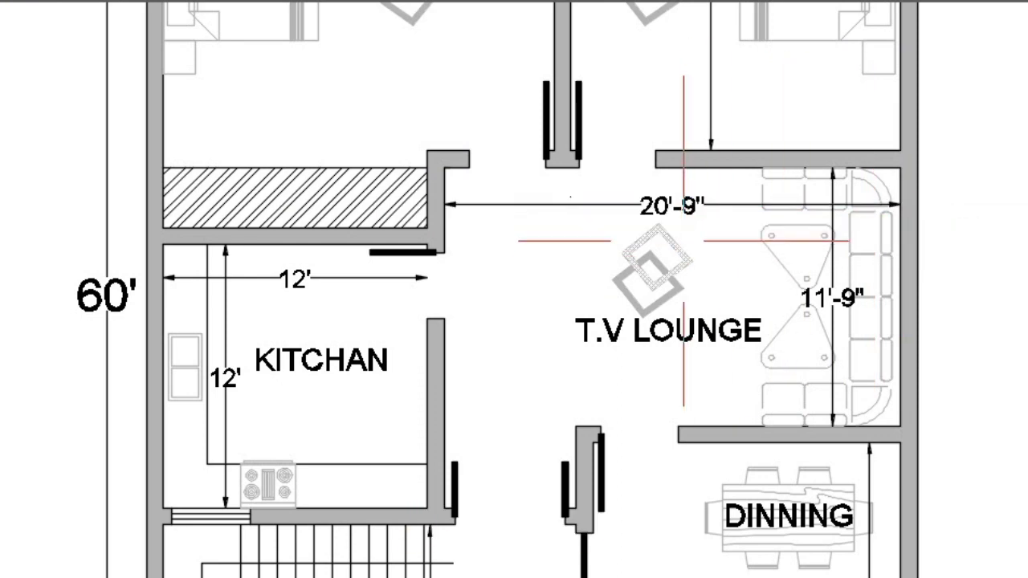
pyautogui.scroll(-1, 683, 239)
pyautogui.scroll(-2, 704, 203)
pyautogui.scroll(2, 712, 118)
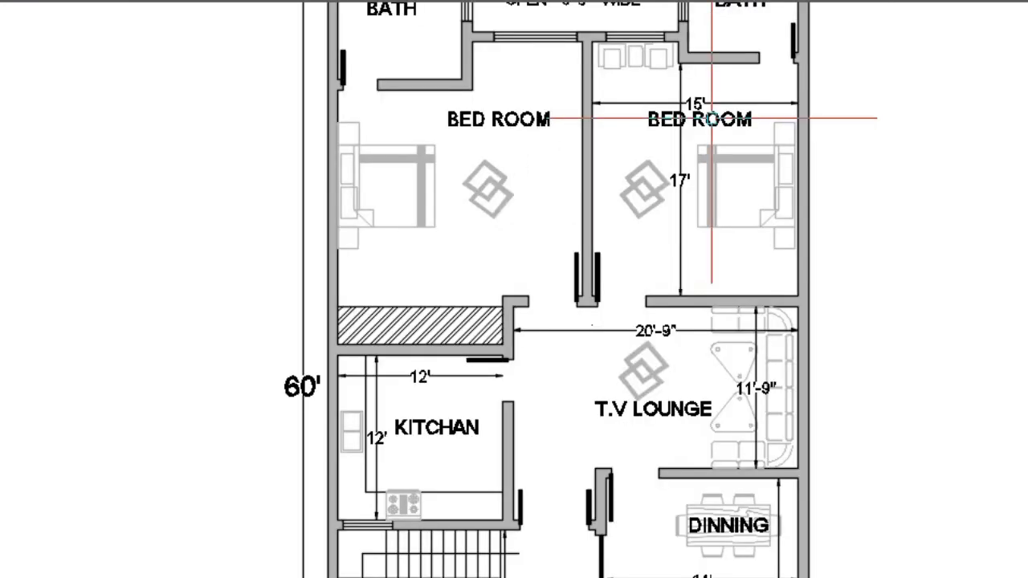
pyautogui.scroll(2, 725, 70)
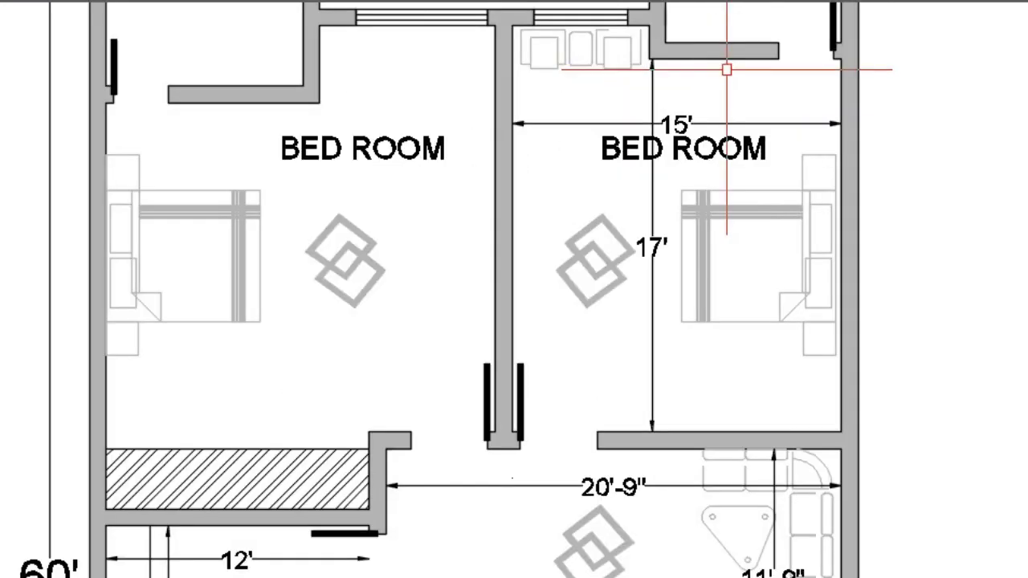
pyautogui.scroll(-2, 718, 245)
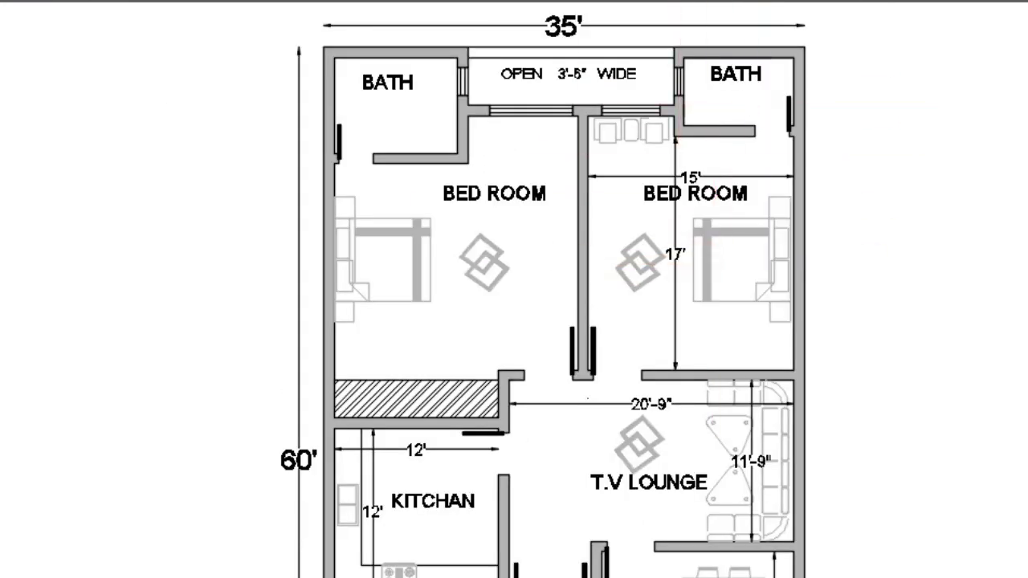
pyautogui.scroll(2, 575, 148)
# Dimension the left bedroom at 17'-9" wide and 18'-6" deep, using Ortho for the vertical
pyautogui.press('Return')
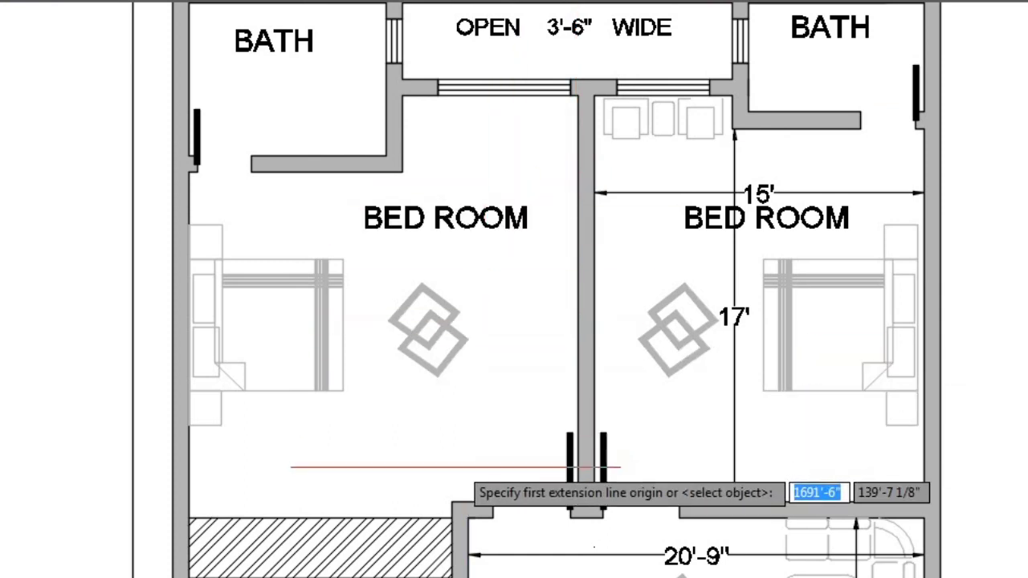
pyautogui.scroll(-2, 504, 202)
pyautogui.scroll(2, 524, 269)
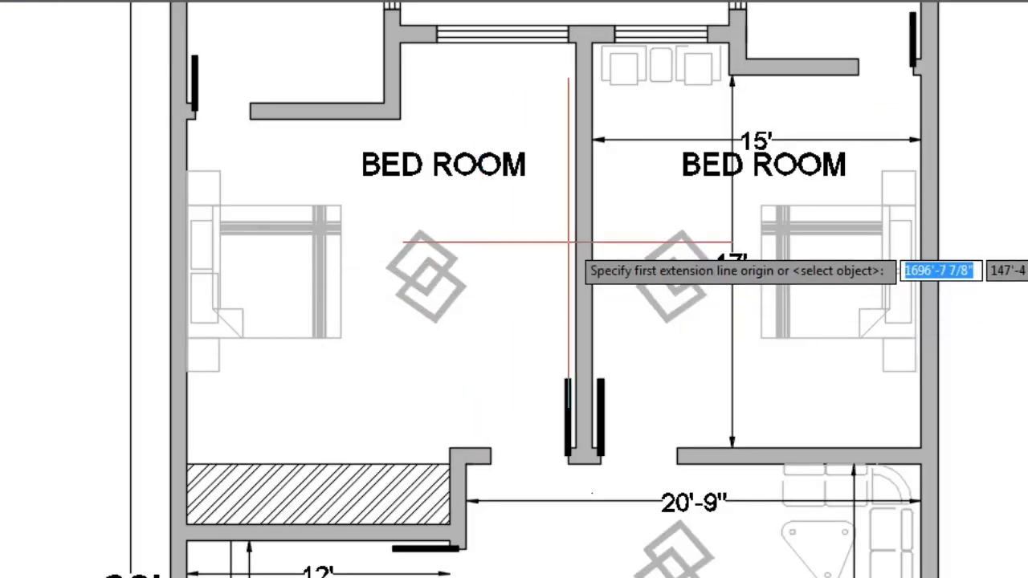
pyautogui.click(187, 147)
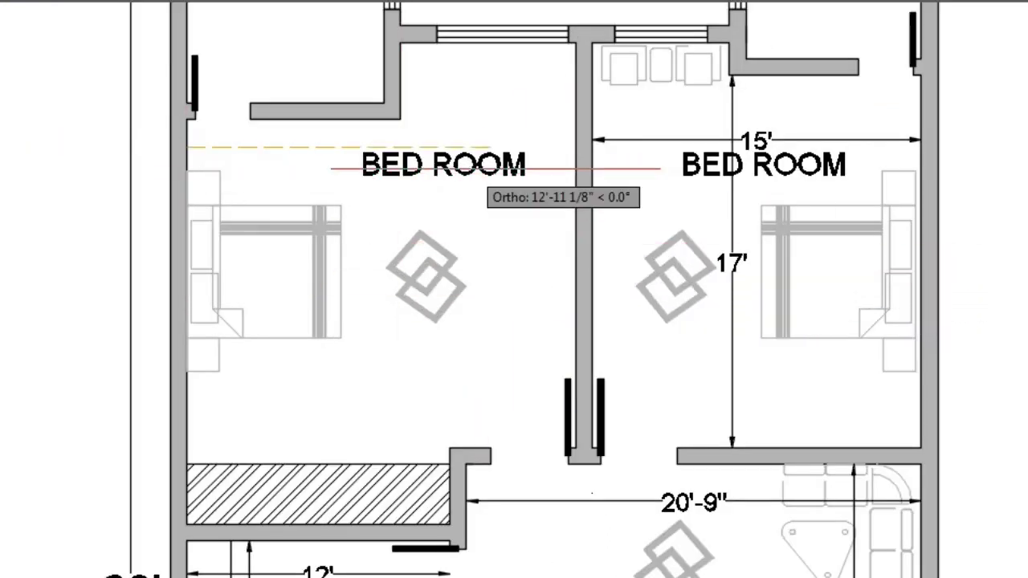
pyautogui.click(572, 159)
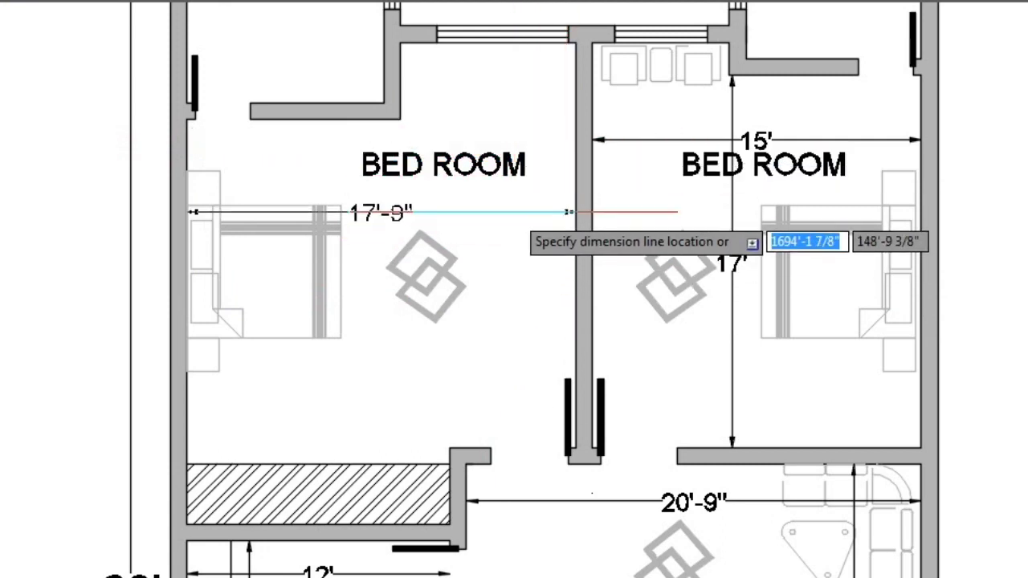
pyautogui.click(514, 212)
pyautogui.press('space')
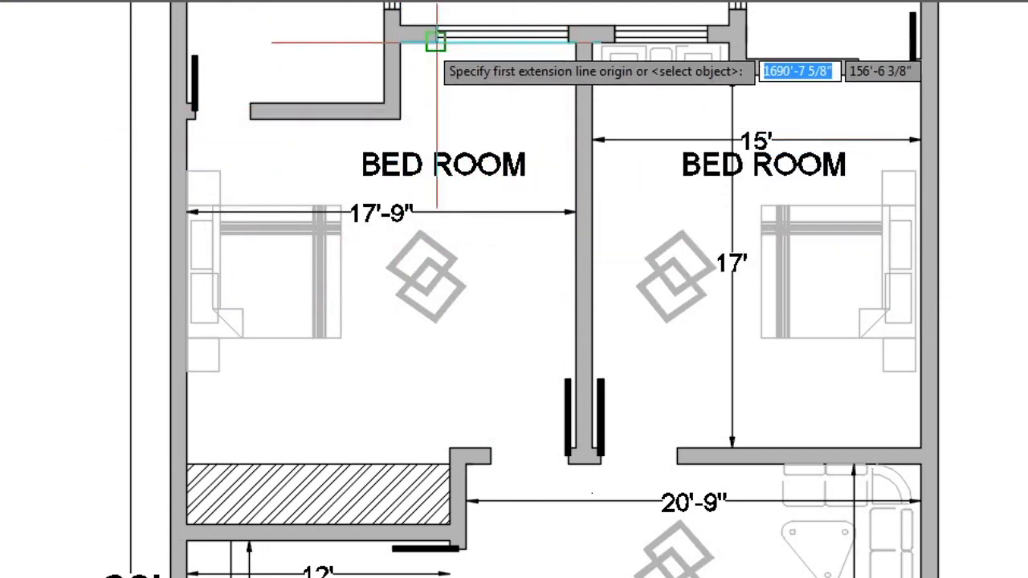
pyautogui.click(436, 42)
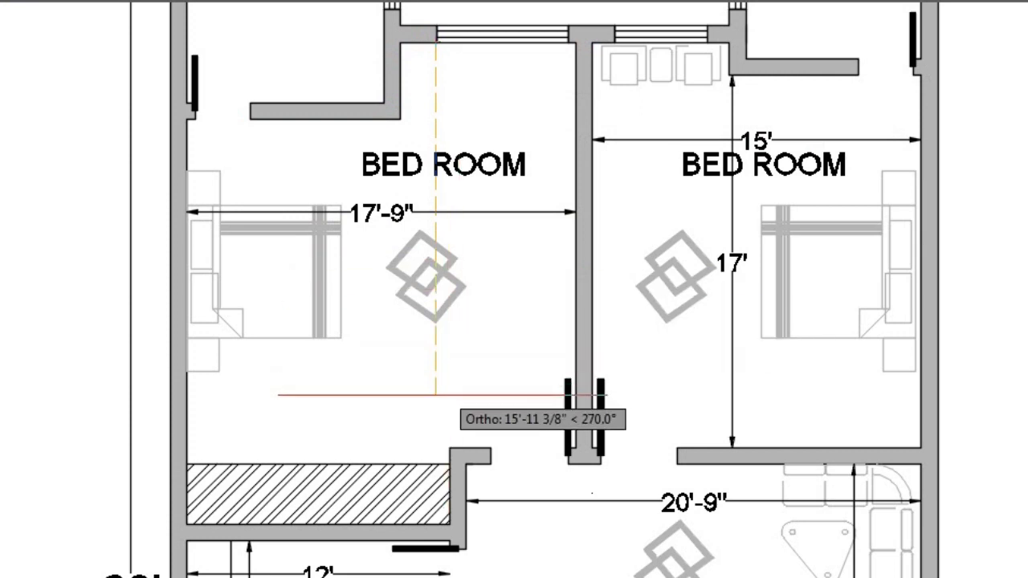
pyautogui.press('F8')
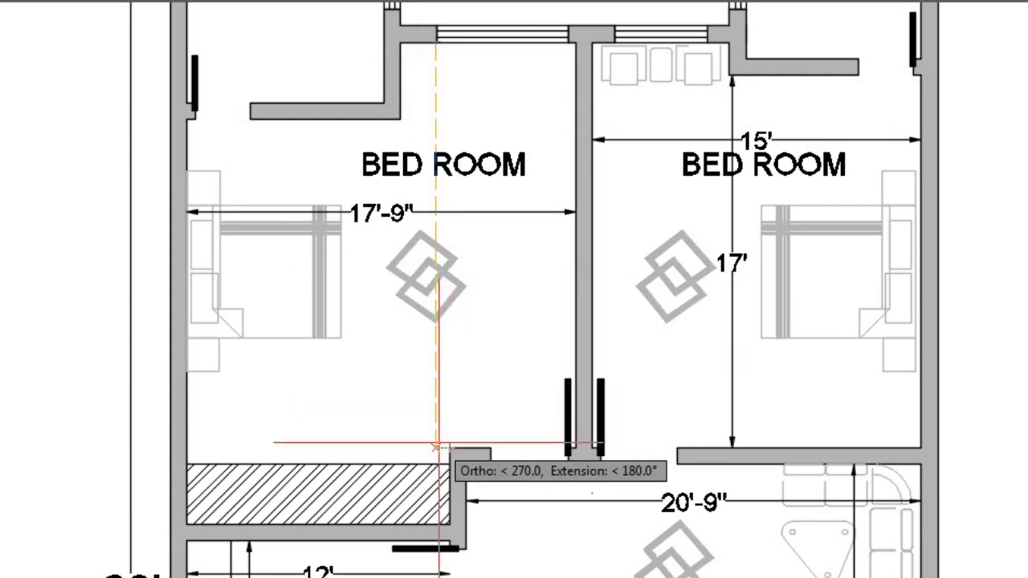
pyautogui.click(436, 446)
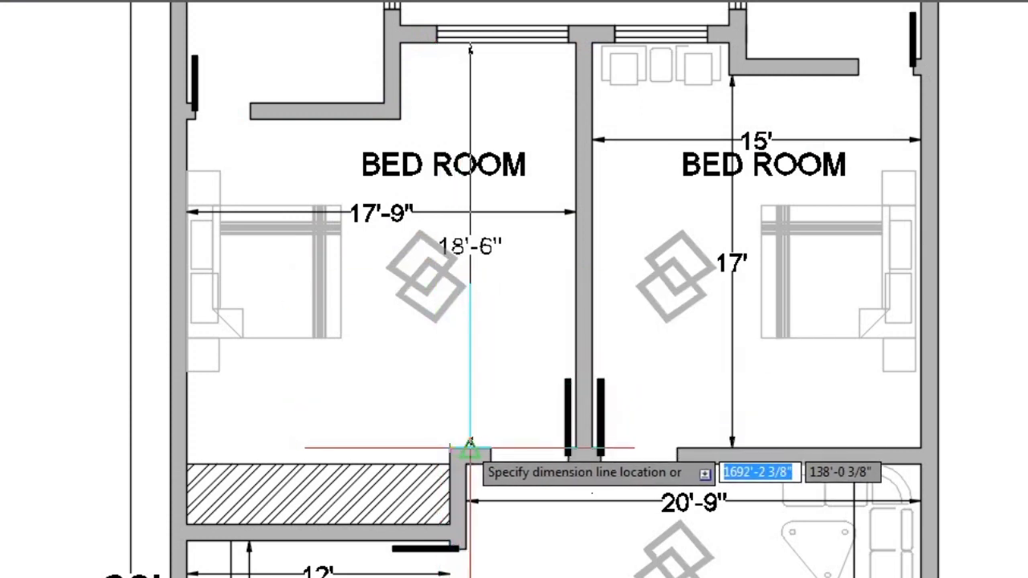
pyautogui.click(470, 446)
# Add a 12' dimension above the hatched strip and a 3'-6" dimension beside it
pyautogui.press('Return')
pyautogui.press('Return')
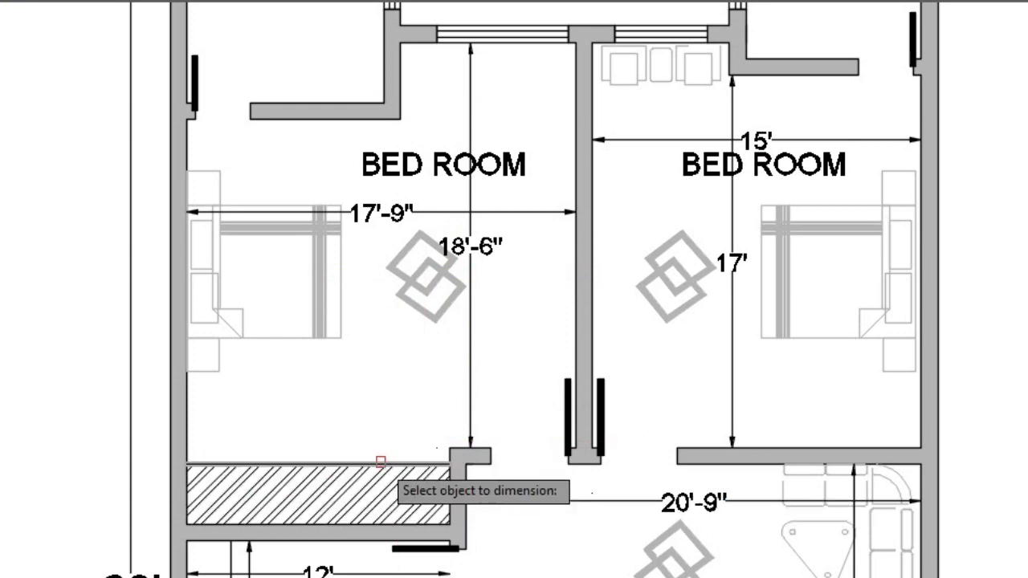
pyautogui.click(381, 464)
pyautogui.click(354, 424)
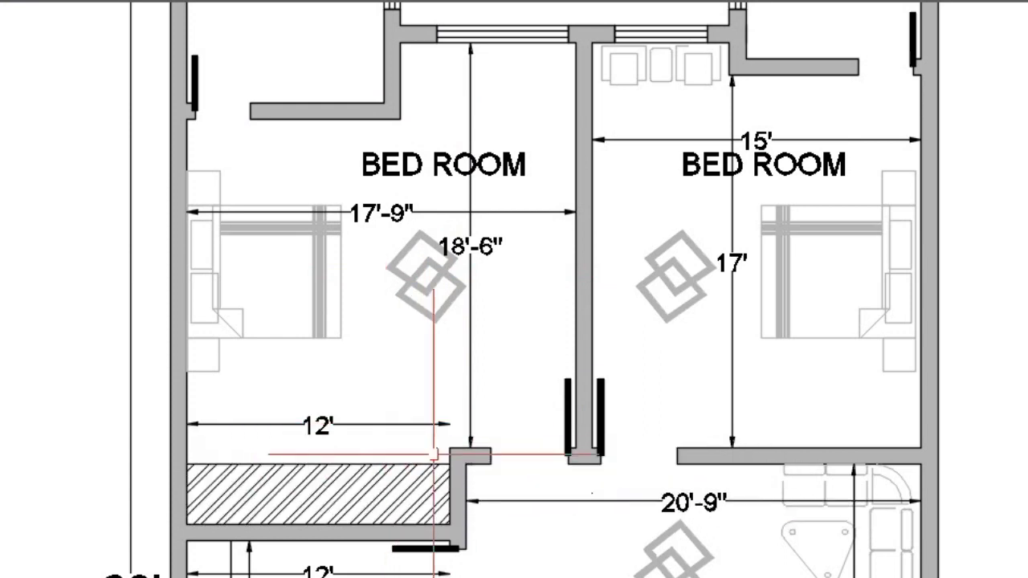
pyautogui.press('Return')
pyautogui.click(450, 448)
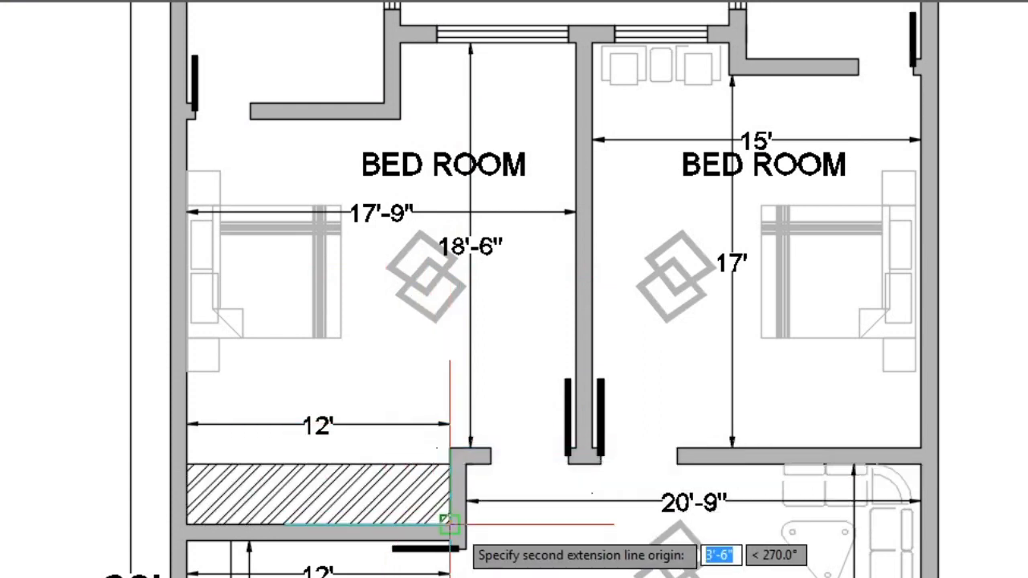
pyautogui.click(450, 524)
pyautogui.click(394, 459)
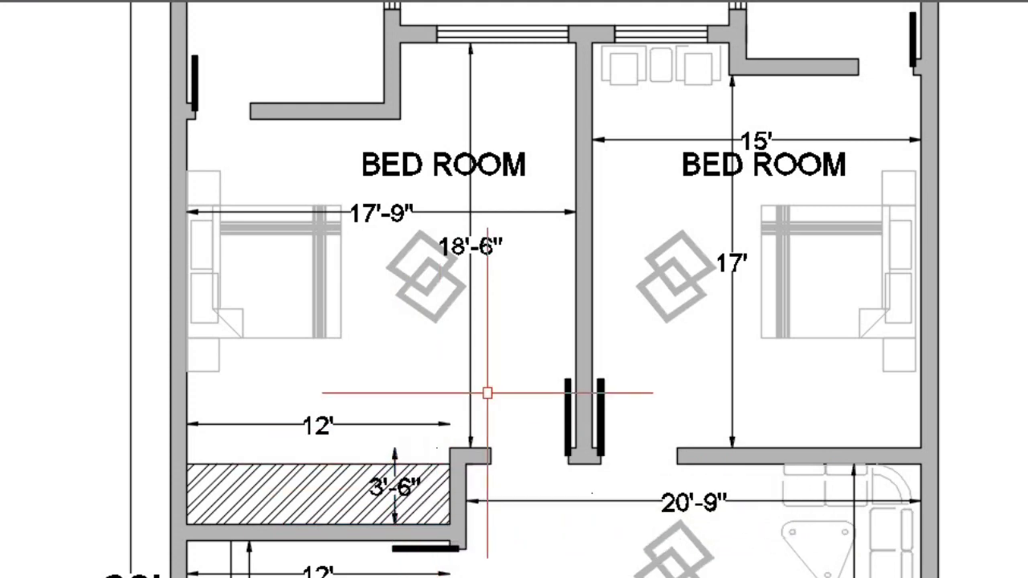
# Dimension the left top bath at 9' wide and 7' deep
pyautogui.scroll(-2, 456, 441)
pyautogui.scroll(2, 365, 111)
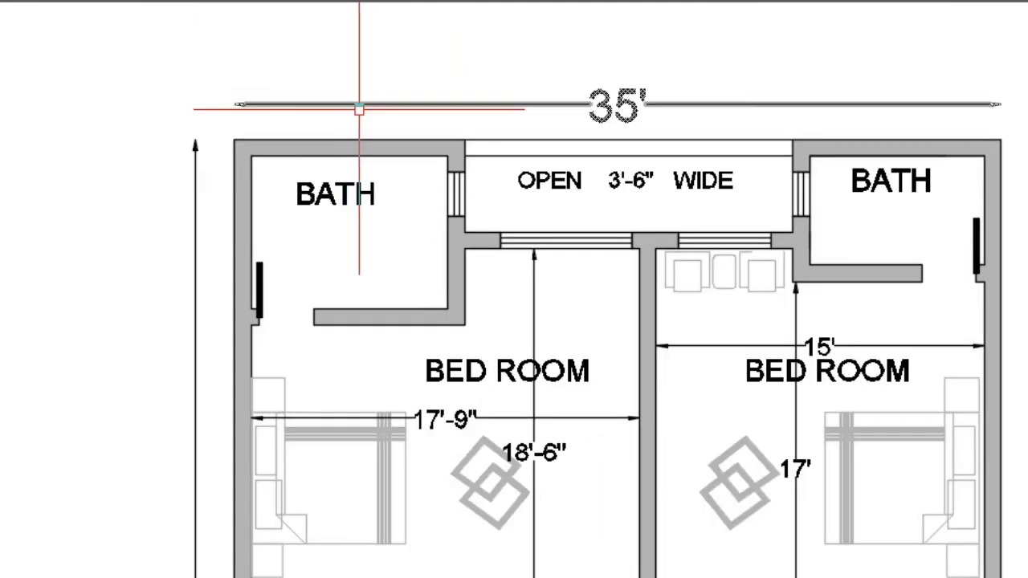
pyautogui.press('Return')
pyautogui.press('Return')
pyautogui.click(386, 158)
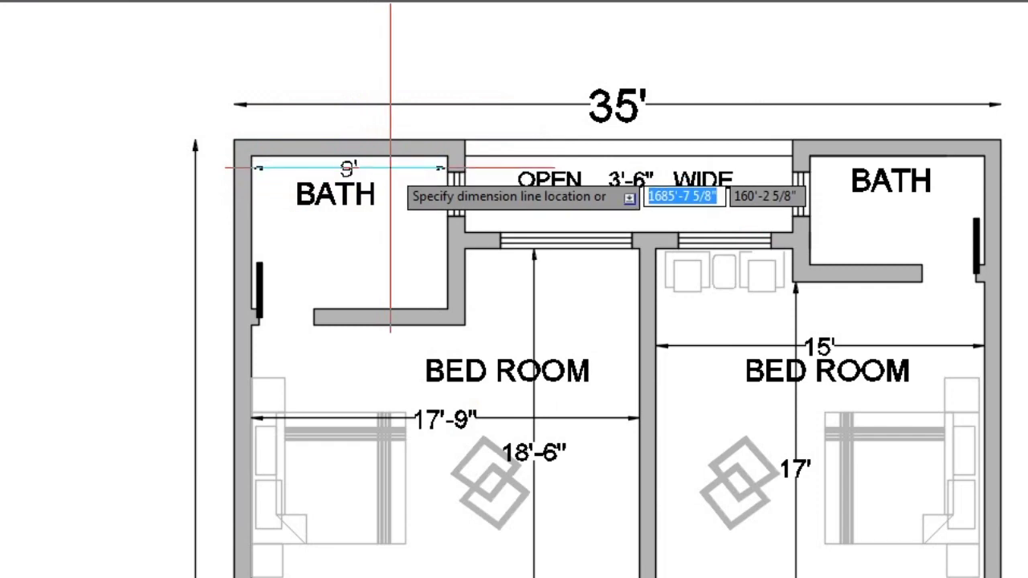
pyautogui.click(392, 167)
pyautogui.press('Return')
pyautogui.press('Return')
pyautogui.click(252, 198)
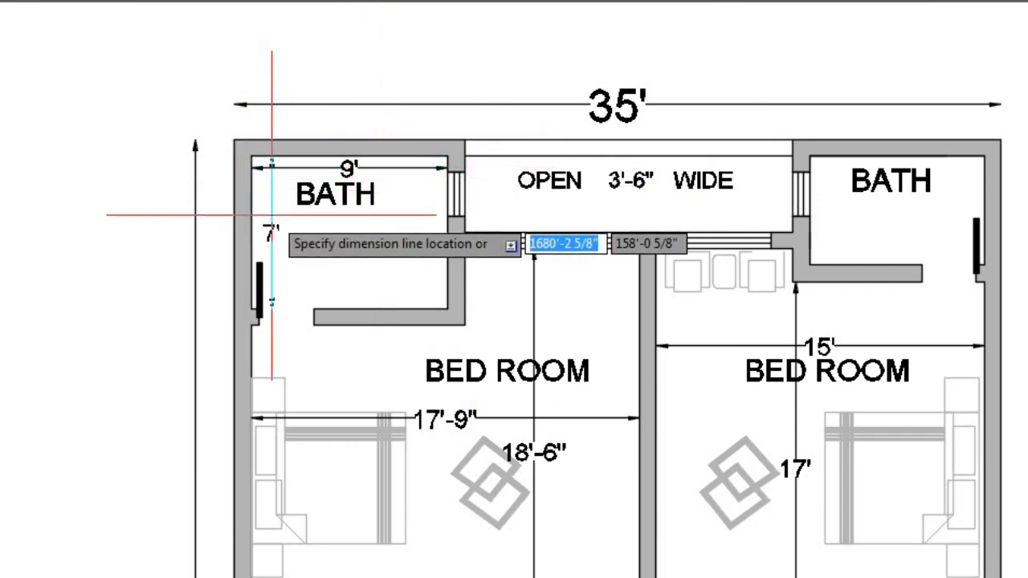
pyautogui.click(274, 233)
# Dimension the right bath at 8' by 5' and the open passage at 15'
pyautogui.scroll(-2, 323, 247)
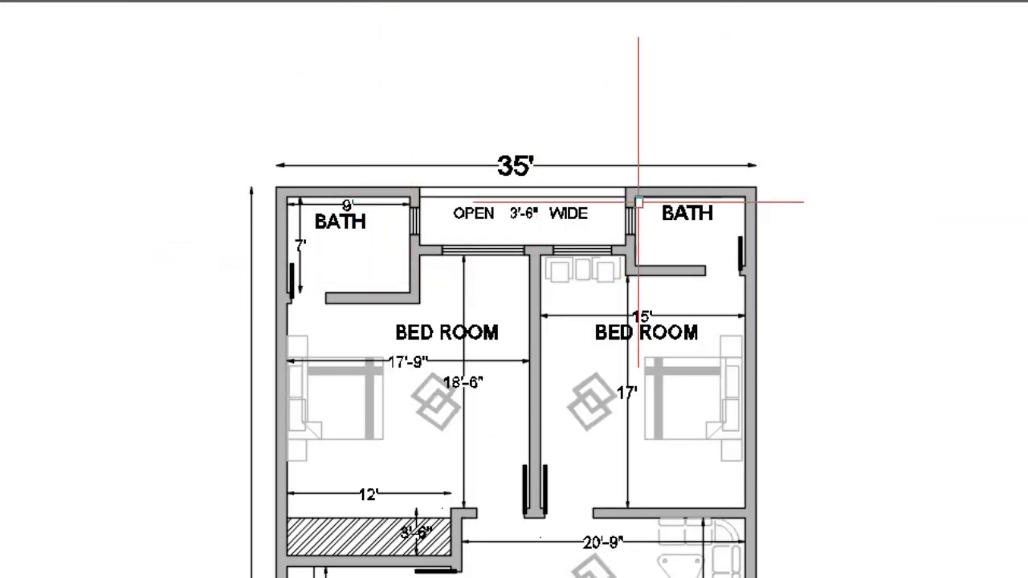
pyautogui.scroll(2, 627, 205)
pyautogui.press('Return')
pyautogui.press('Return')
pyautogui.click(787, 190)
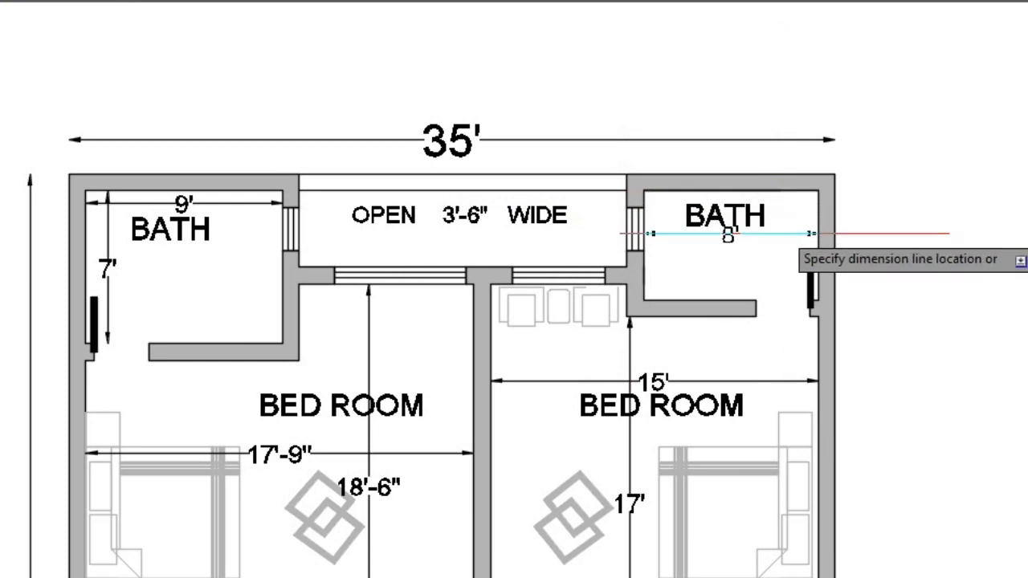
pyautogui.click(739, 273)
pyautogui.press('Return')
pyautogui.press('Return')
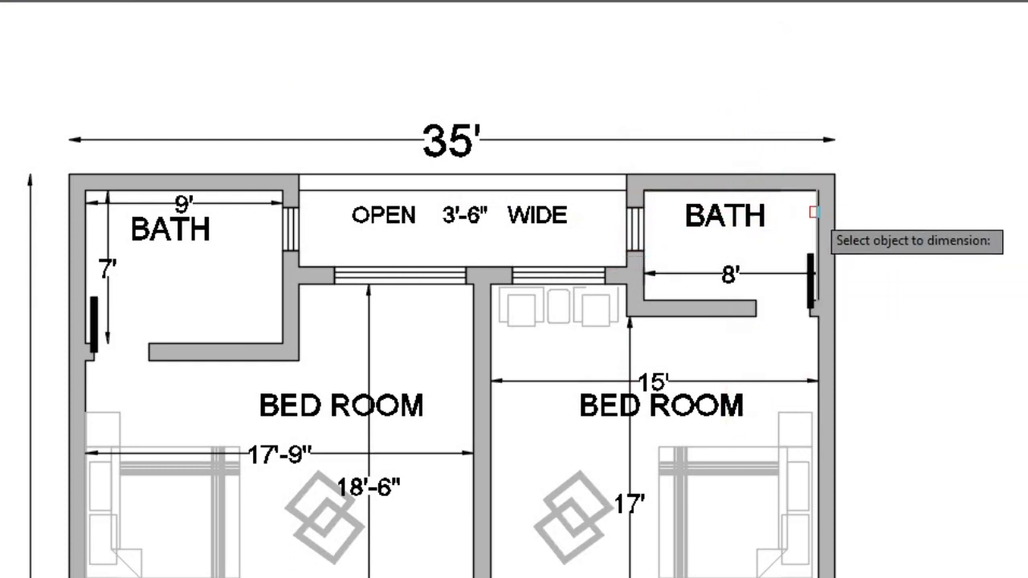
pyautogui.click(814, 216)
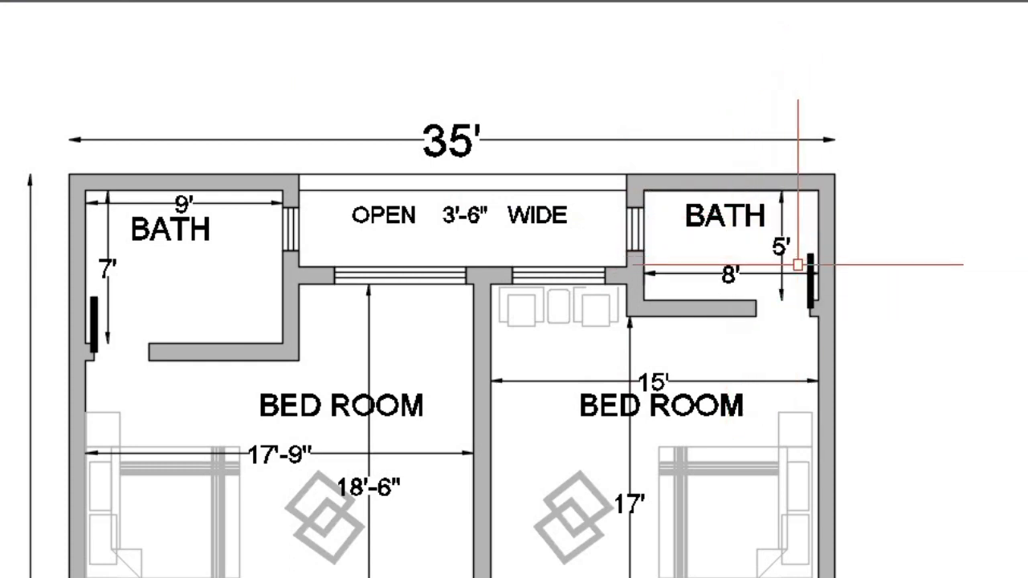
pyautogui.press('Return')
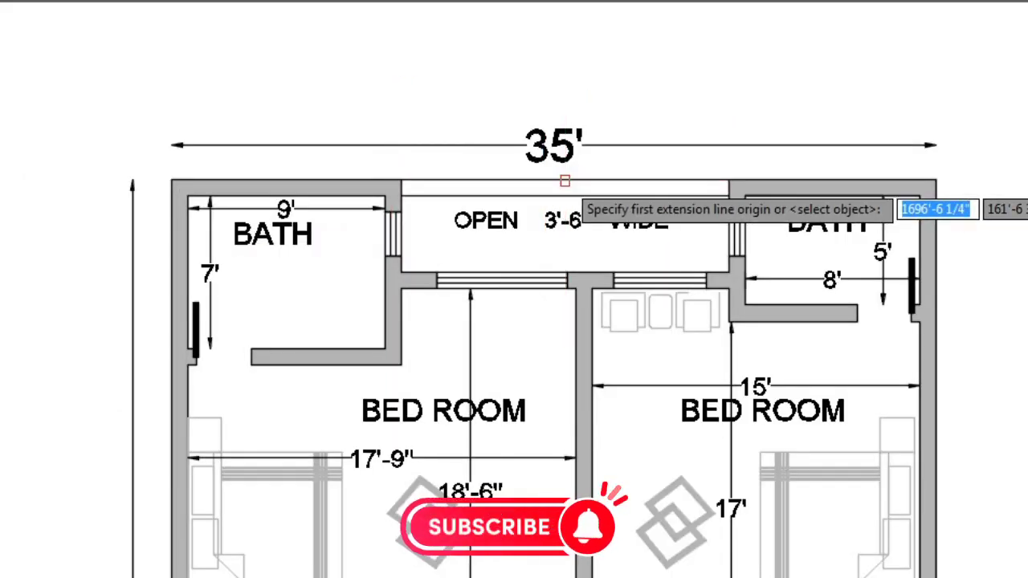
pyautogui.press('Return')
pyautogui.click(565, 200)
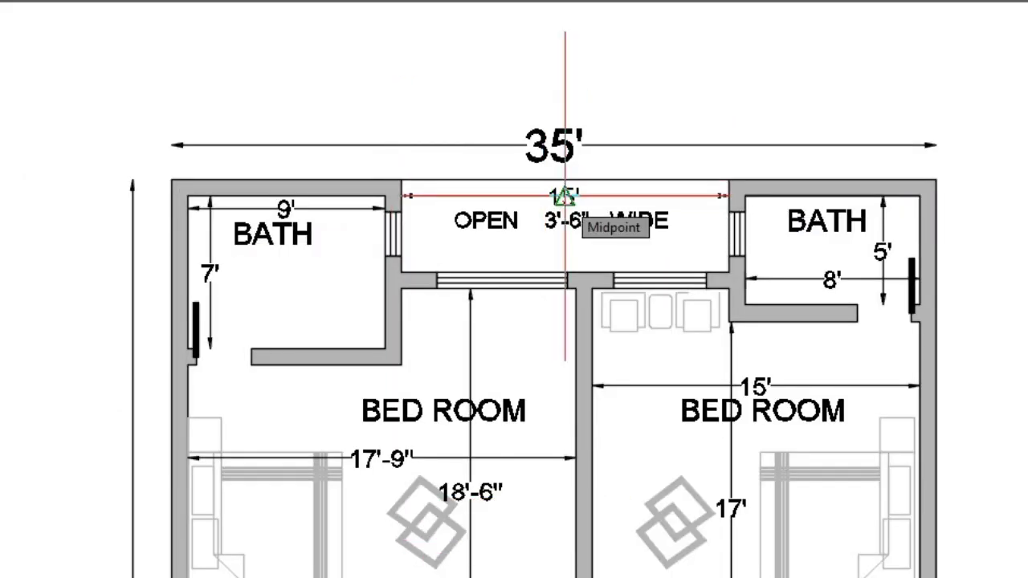
# Use DLI to dimension the bath doorway at 2'-6" and the drawing room window at 5'
pyautogui.scroll(-2, 570, 213)
pyautogui.scroll(-2, 581, 172)
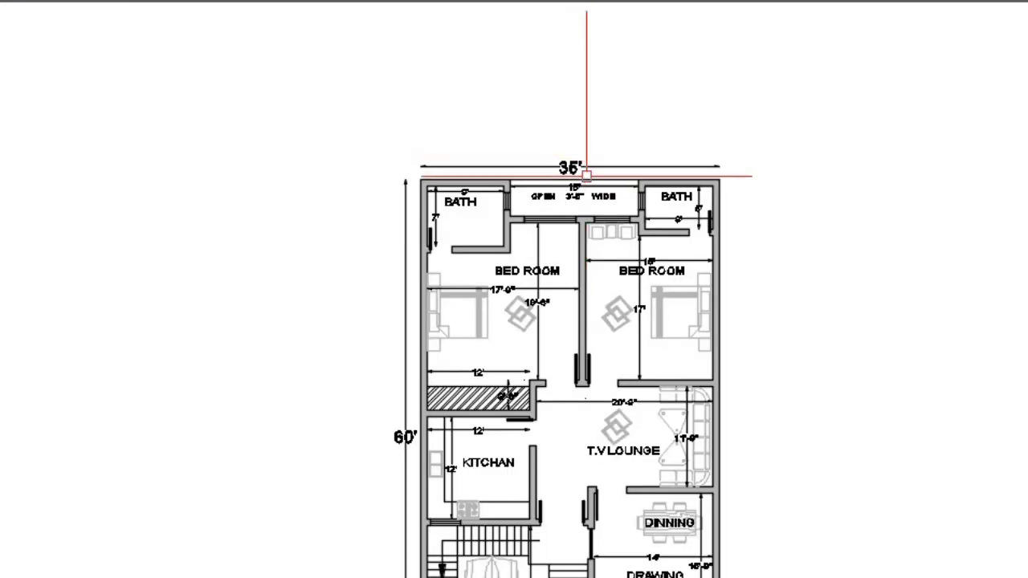
pyautogui.scroll(-2, 585, 168)
pyautogui.scroll(-2, 608, 184)
pyautogui.scroll(4, 613, 325)
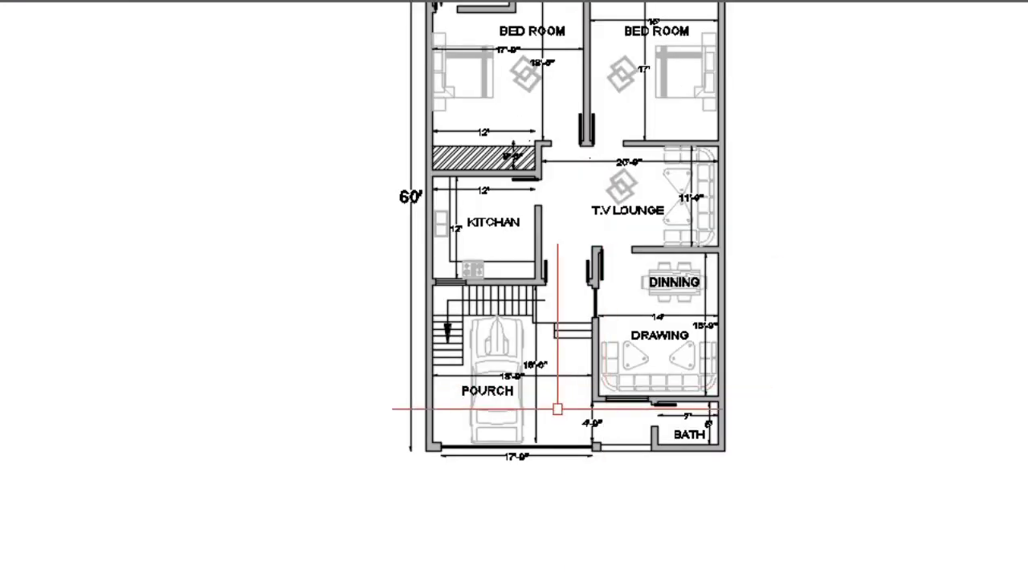
pyautogui.scroll(2, 546, 411)
pyautogui.scroll(2, 498, 456)
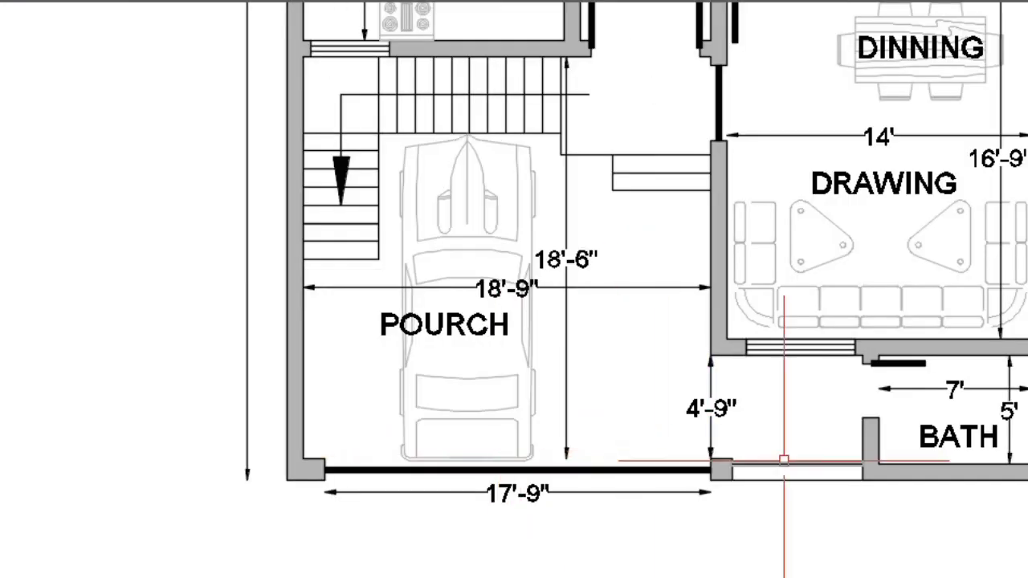
pyautogui.write('dli')
pyautogui.press('Return')
pyautogui.click(863, 418)
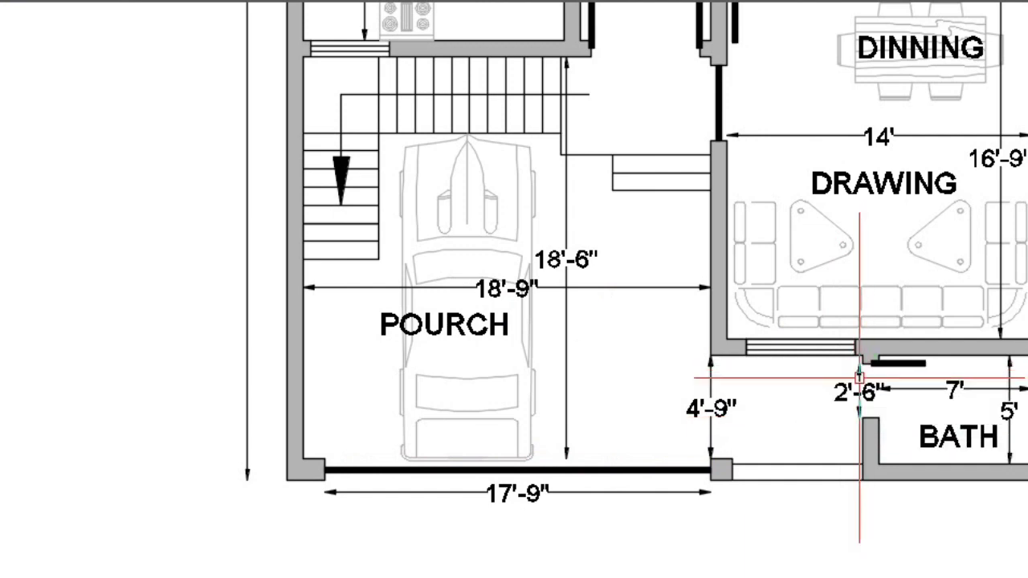
pyautogui.press('Return')
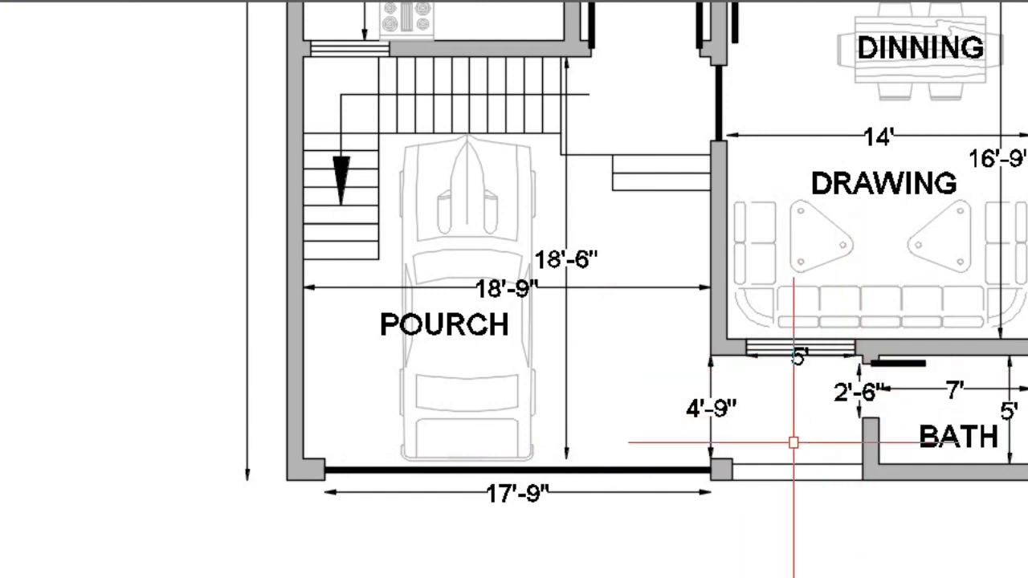
pyautogui.scroll(-2, 793, 442)
# Dimension the front entry step at 4'-6" and the stair width at 3'-6"
pyautogui.scroll(2, 739, 325)
pyautogui.click(689, 299)
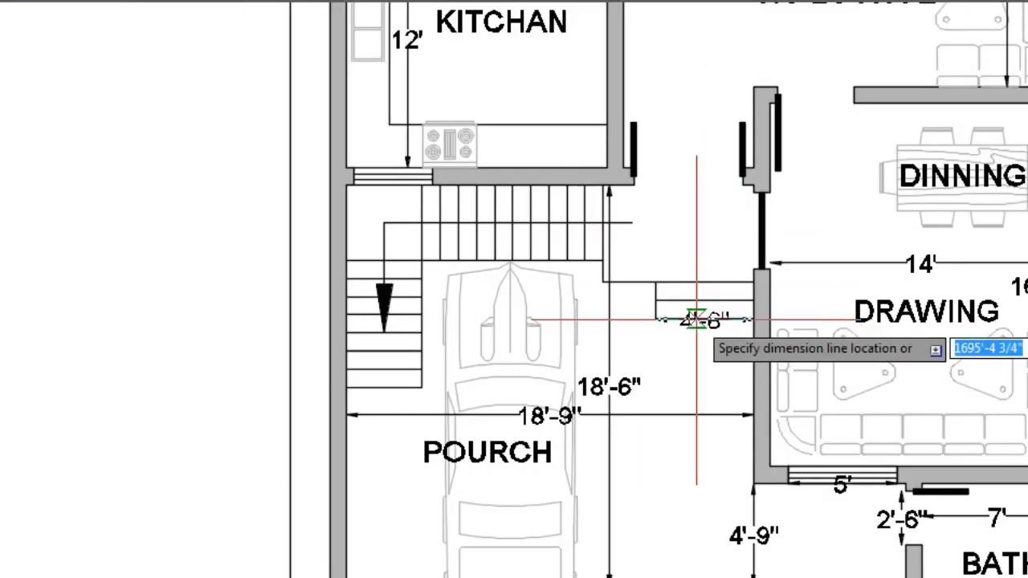
pyautogui.click(696, 331)
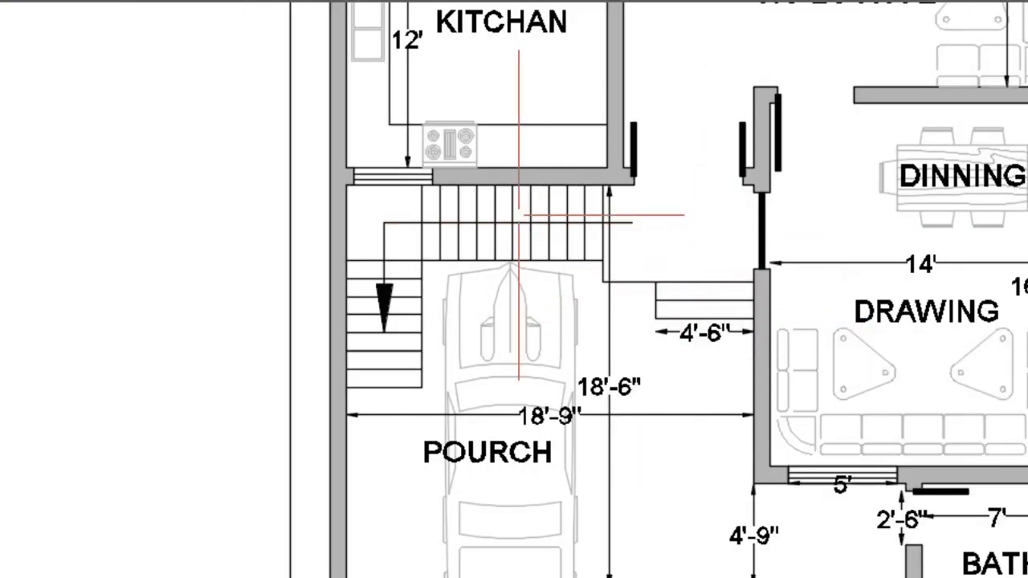
pyautogui.scroll(2, 548, 230)
pyautogui.click(609, 242)
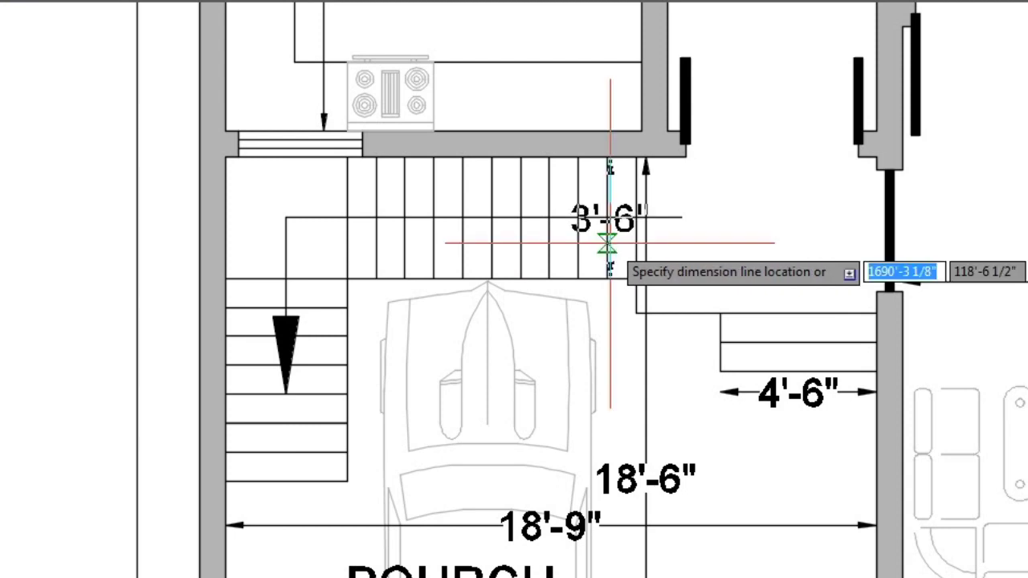
pyautogui.click(607, 245)
# Dimension one stair tread between two risers at 10"
pyautogui.press('Return')
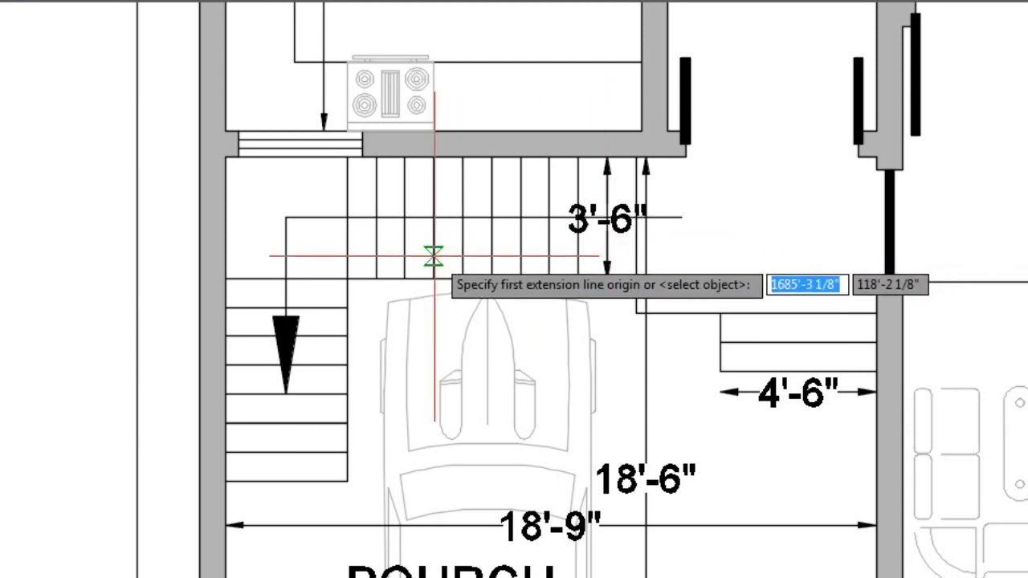
pyautogui.click(434, 249)
pyautogui.click(461, 249)
pyautogui.click(462, 248)
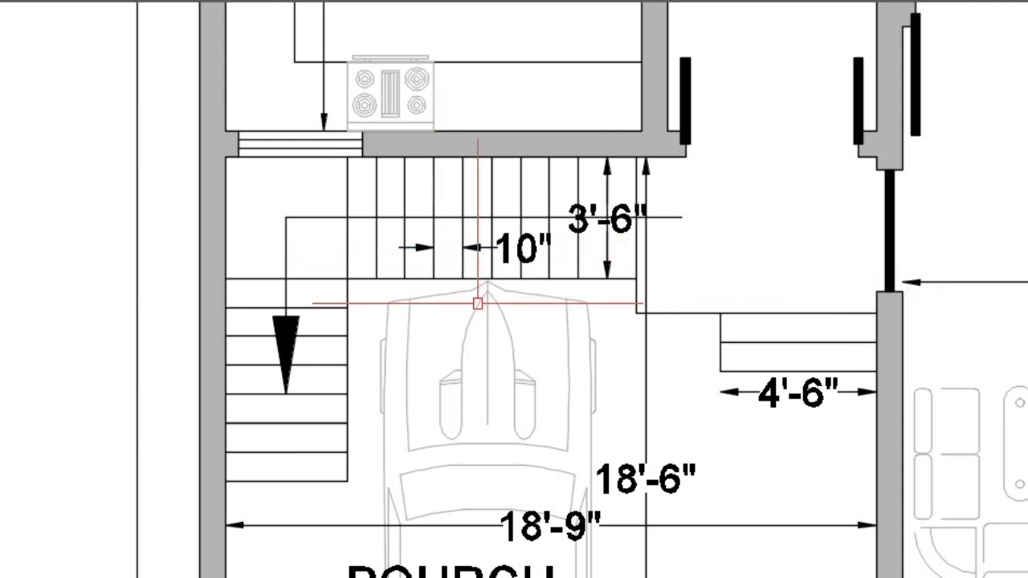
pyautogui.scroll(-2, 482, 309)
pyautogui.scroll(2, 751, 175)
# Dimension the nearby doorway at 3'-6" and the passage opening at 5'
pyautogui.press('Return')
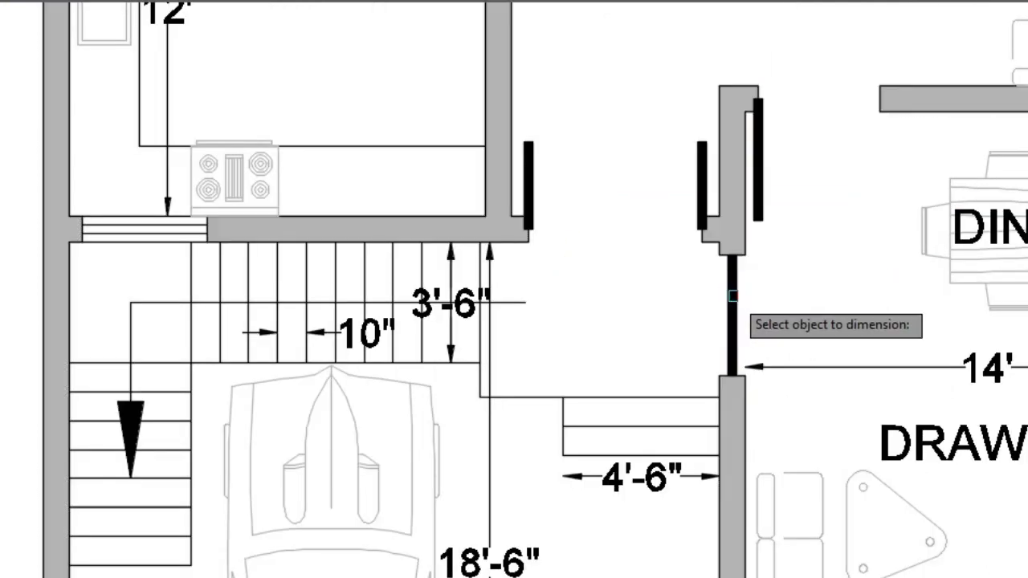
pyautogui.click(730, 308)
pyautogui.press('Return')
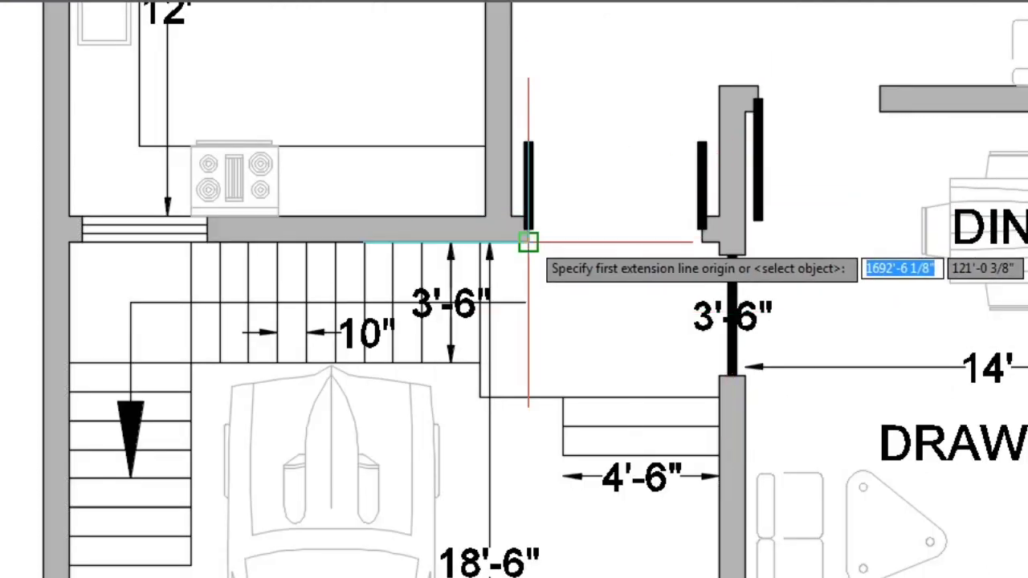
pyautogui.click(528, 241)
pyautogui.click(701, 241)
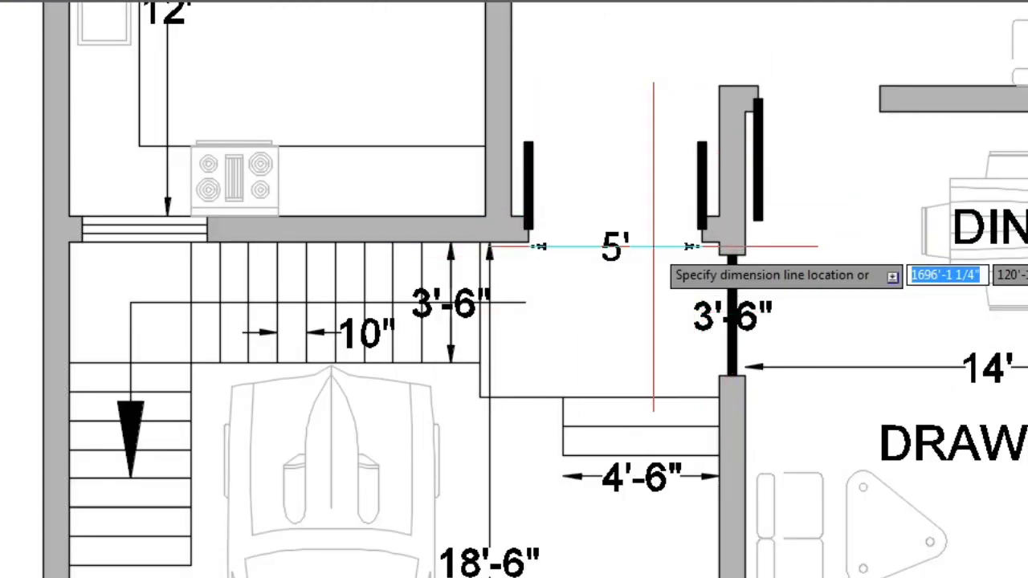
pyautogui.click(642, 247)
pyautogui.scroll(-2, 613, 311)
pyautogui.scroll(2, 436, 163)
# Dimension the kitchen window at 3'-7"
pyautogui.press('Return')
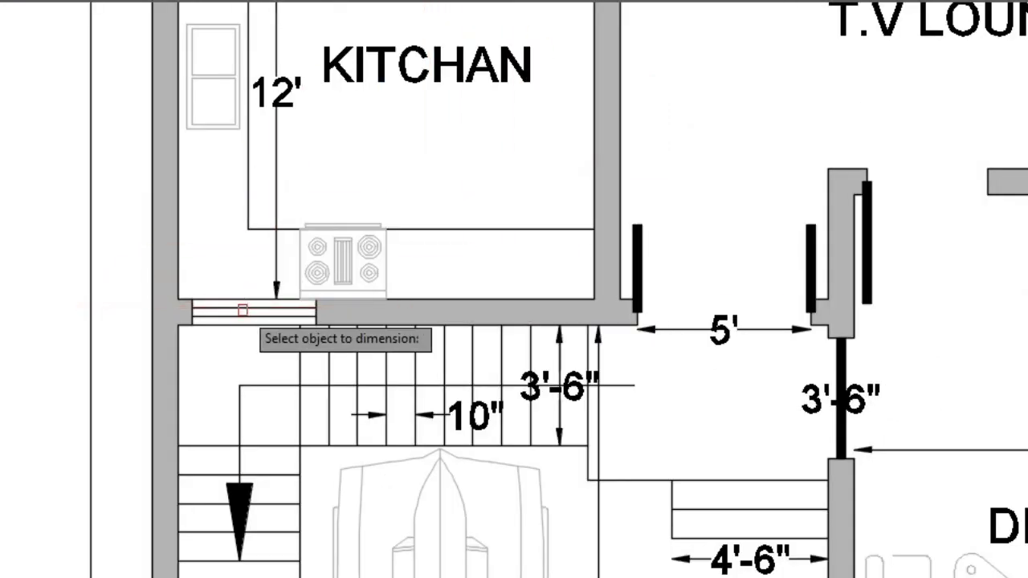
pyautogui.click(245, 307)
pyautogui.click(244, 308)
pyautogui.scroll(-2, 244, 308)
pyautogui.scroll(-1, 361, 266)
# Dimension the lounge openings at 3'-6" above the Dinning and 6' toward the kitchen wall
pyautogui.press('Return')
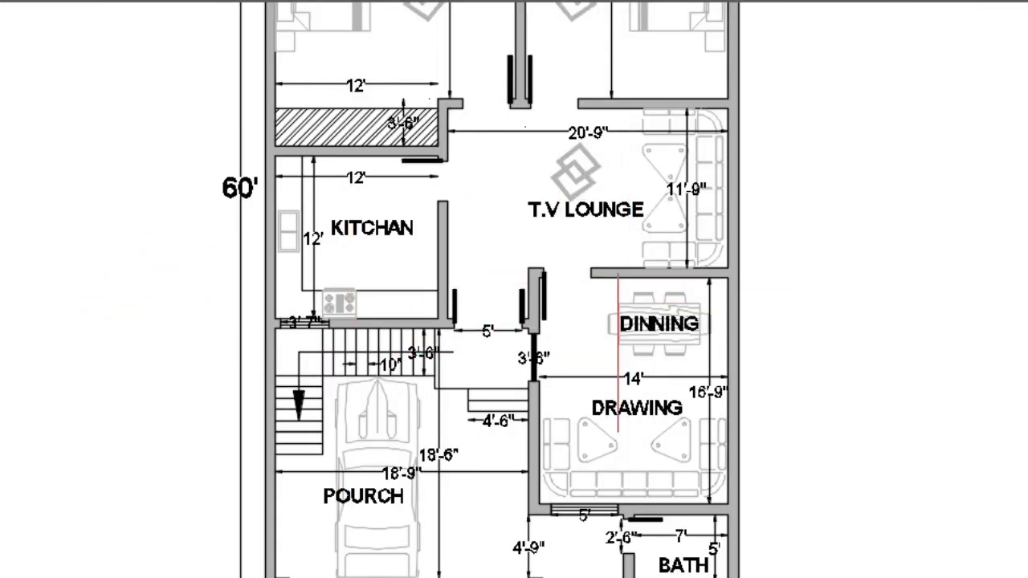
pyautogui.scroll(3, 547, 278)
pyautogui.click(526, 278)
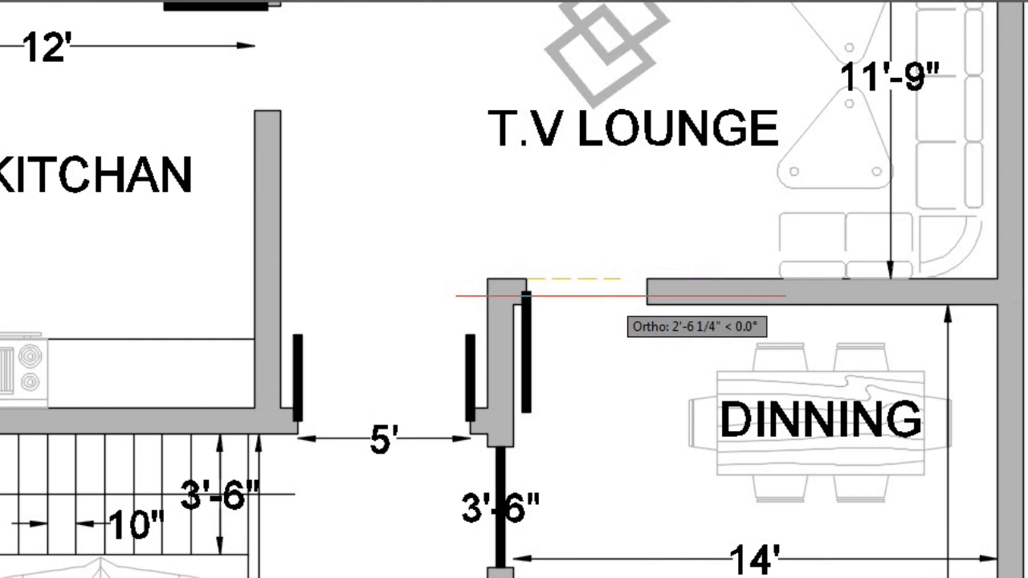
pyautogui.click(638, 279)
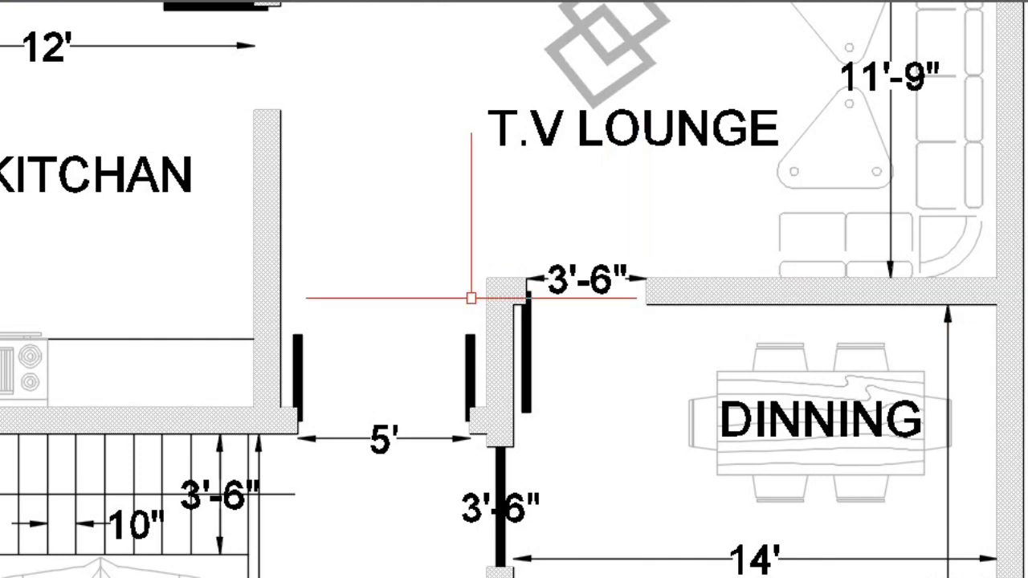
pyautogui.press('Return')
pyautogui.click(487, 280)
pyautogui.click(281, 281)
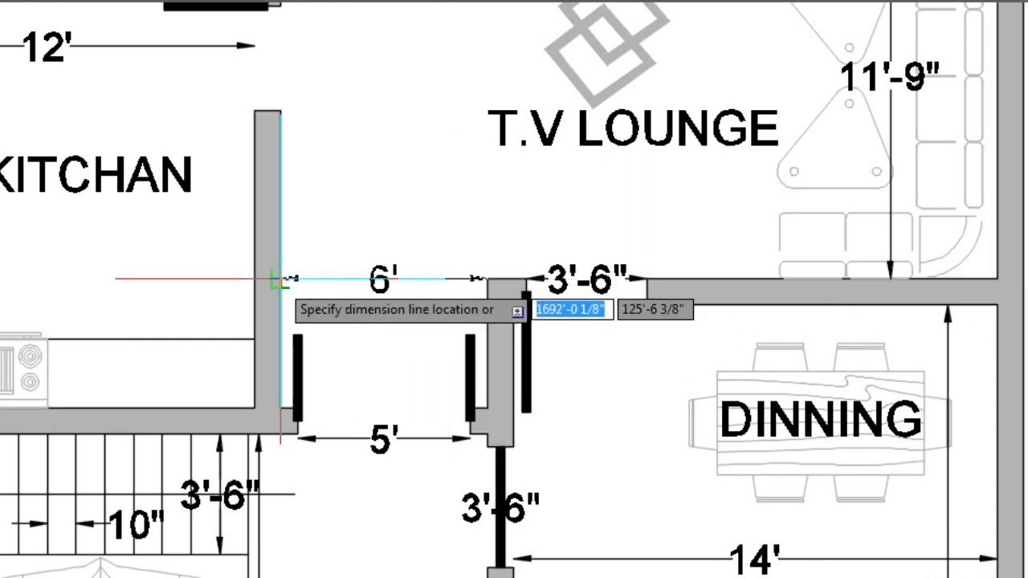
pyautogui.click(333, 285)
pyautogui.scroll(-5, 332, 284)
pyautogui.scroll(6, 569, 261)
# Dimension the kitchen door at 3'
pyautogui.press('Return')
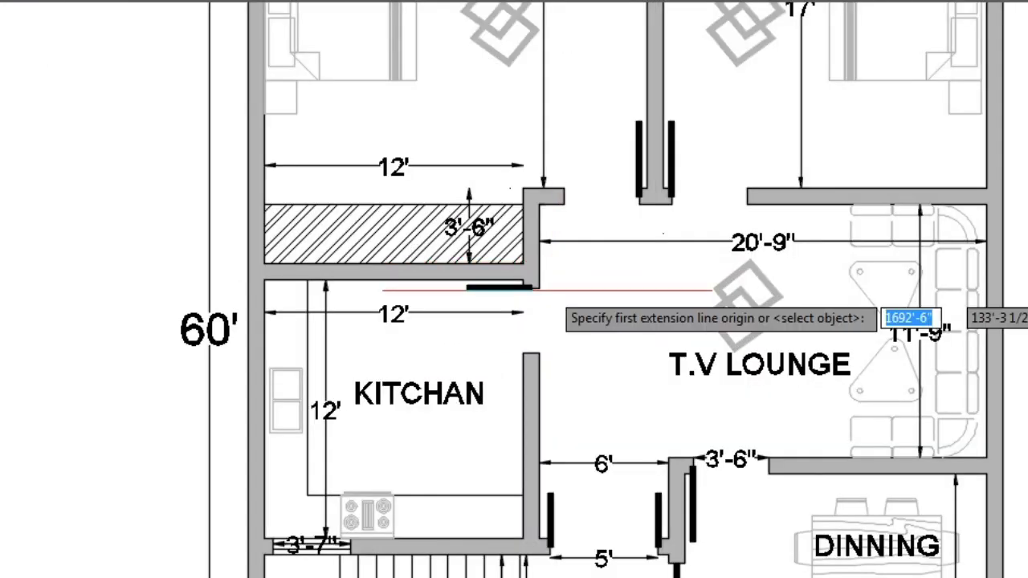
pyautogui.click(538, 288)
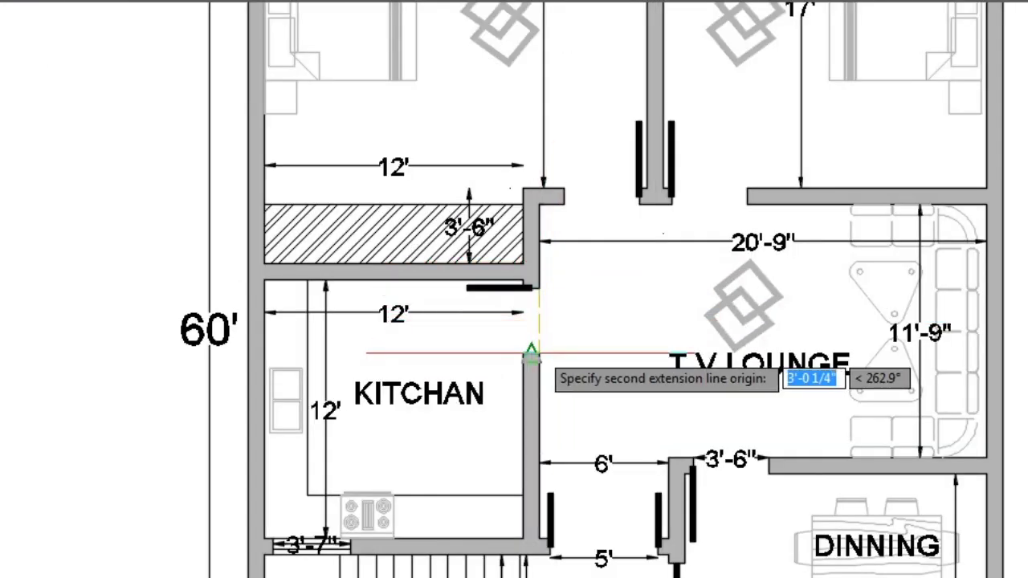
pyautogui.press('Escape')
pyautogui.scroll(-5, 623, 307)
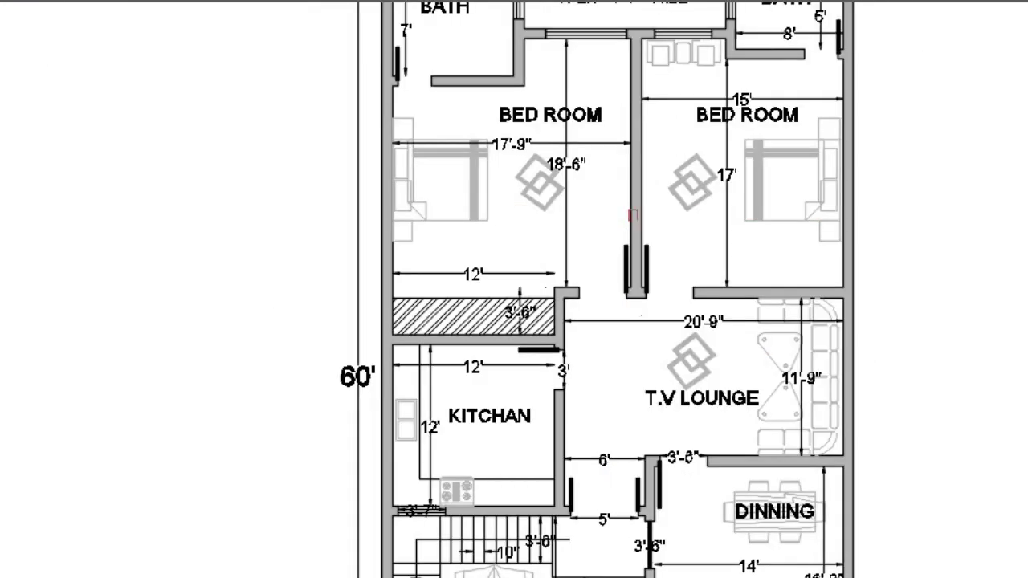
pyautogui.scroll(6, 602, 318)
# Dimension the bedroom doorway at 3'-6" and start the next doorway edge dimension
pyautogui.press('Return')
pyautogui.click(546, 339)
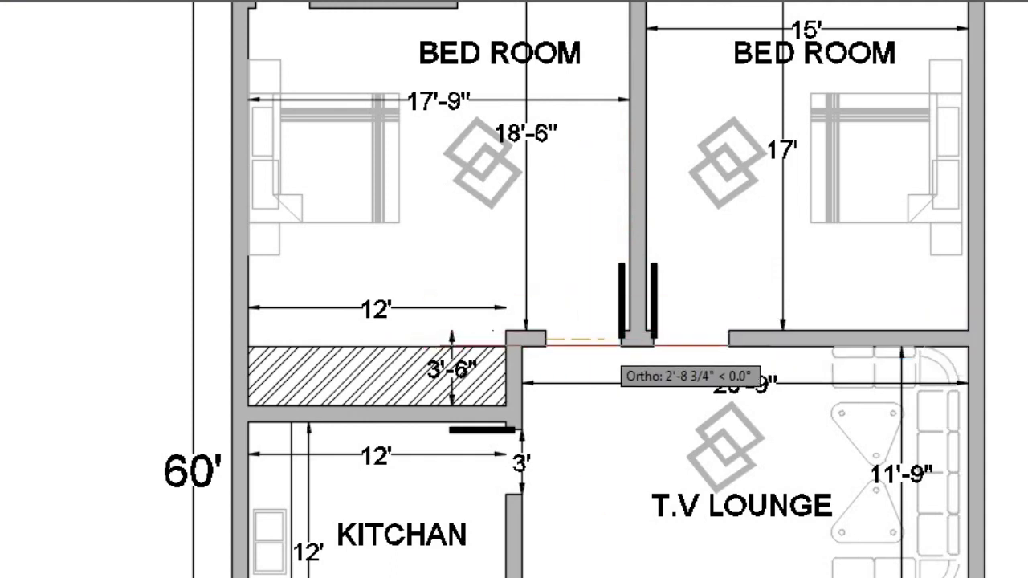
pyautogui.click(622, 346)
pyautogui.click(602, 342)
pyautogui.press('Return')
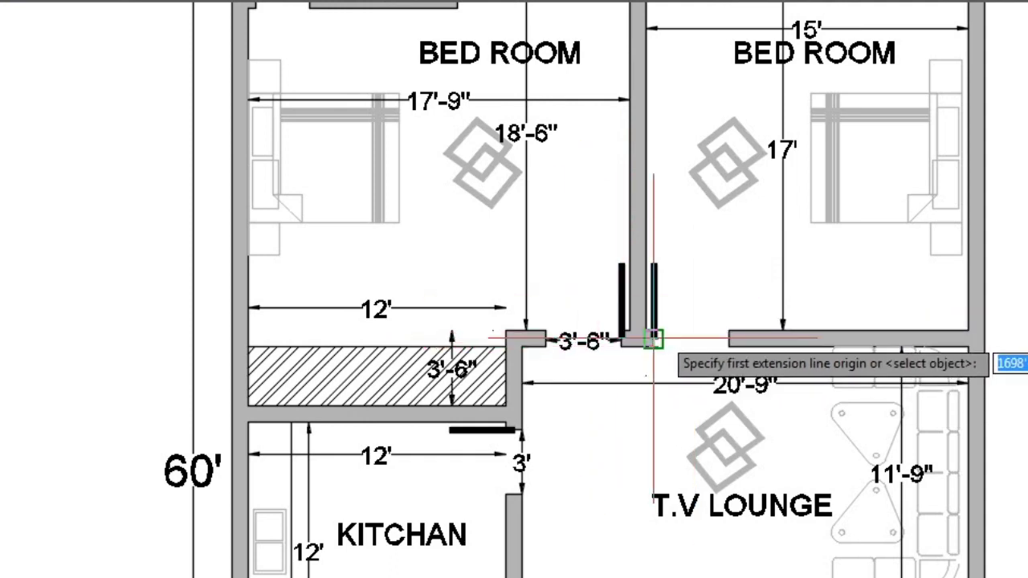
pyautogui.click(653, 345)
pyautogui.scroll(-4, 679, 393)
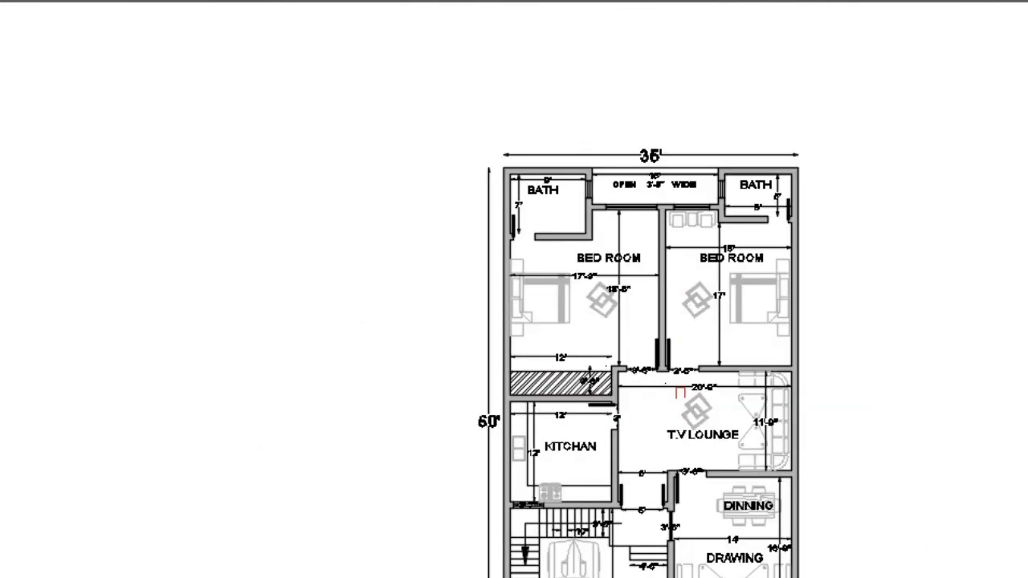
# Dimension the right bath door opening at 2'-6"
pyautogui.scroll(4, 739, 225)
pyautogui.scroll(2, 769, 201)
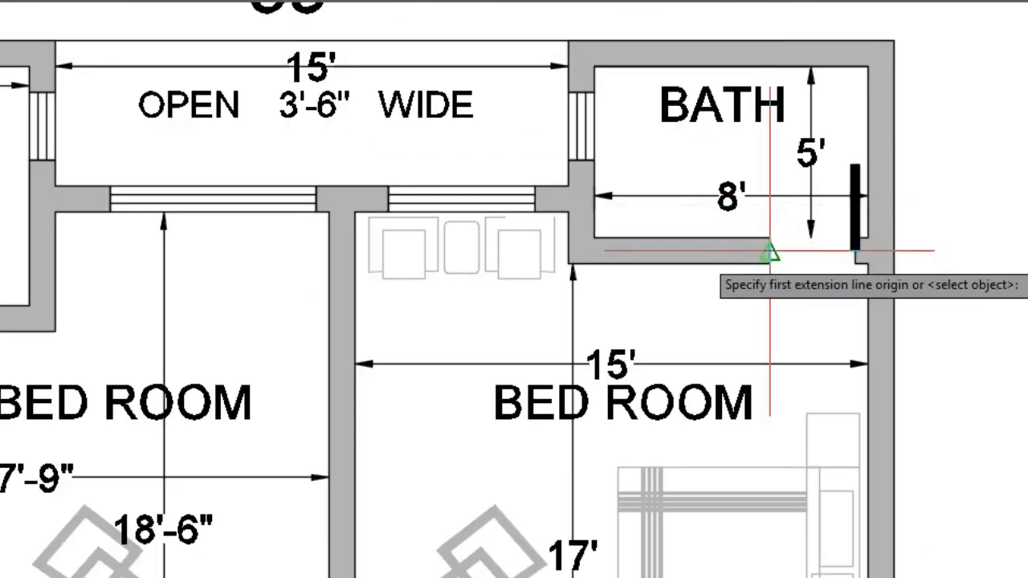
pyautogui.click(770, 250)
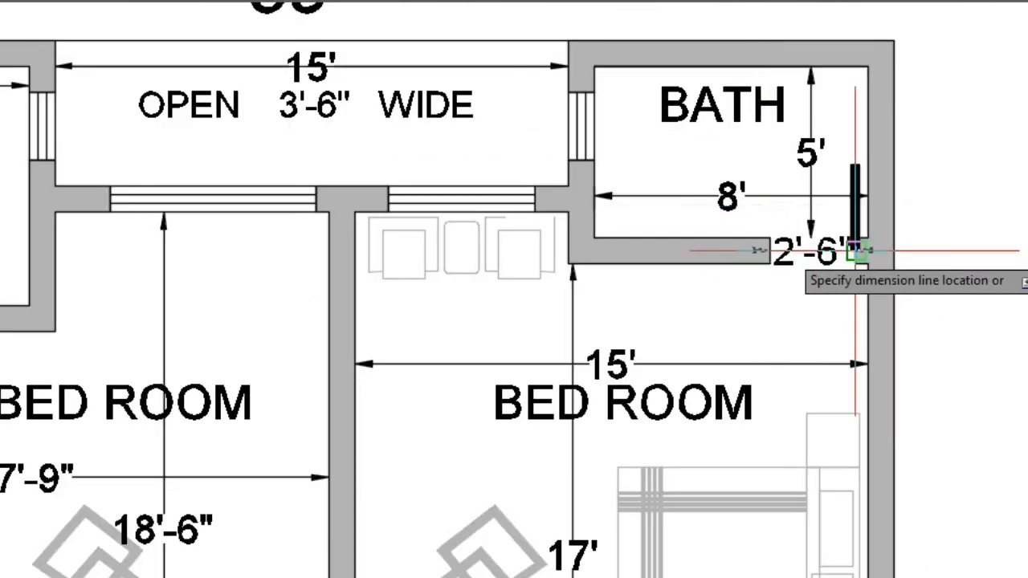
pyautogui.click(804, 292)
pyautogui.scroll(-3, 728, 317)
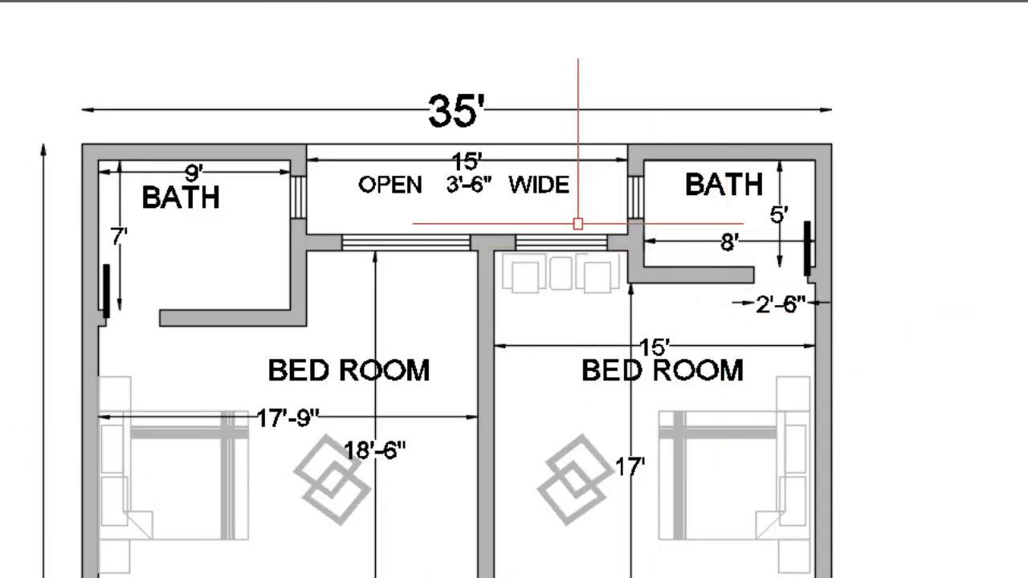
# Dimension the small bath window beside the open area at 2'
pyautogui.press('Return')
pyautogui.scroll(4, 587, 201)
pyautogui.press('Return')
pyautogui.click(680, 257)
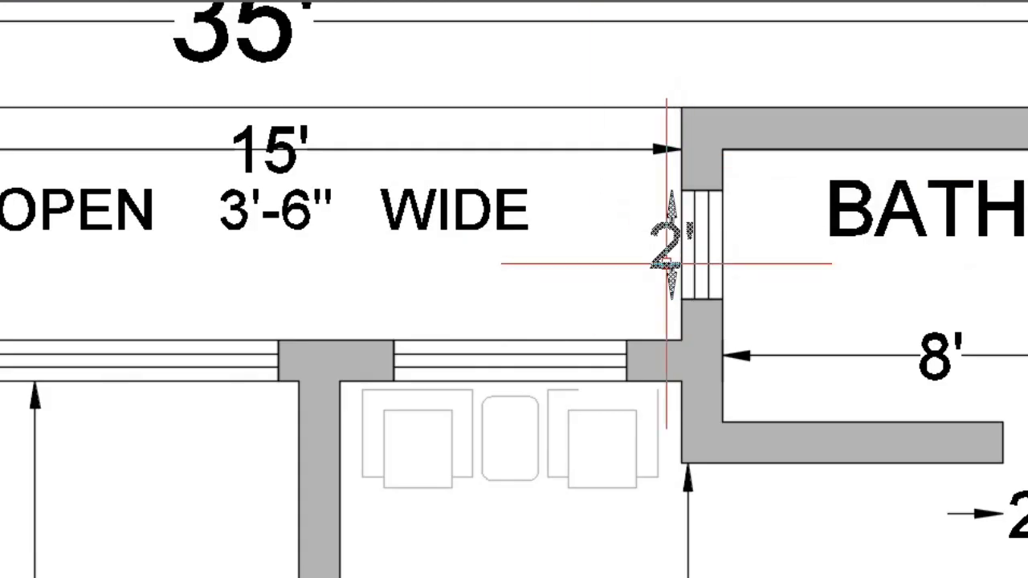
pyautogui.scroll(-4, 681, 258)
# Dimension the bedroom windows: right at 4'-3" and left at 6'
pyautogui.press('Return')
pyautogui.press('Return')
pyautogui.click(615, 296)
pyautogui.click(614, 295)
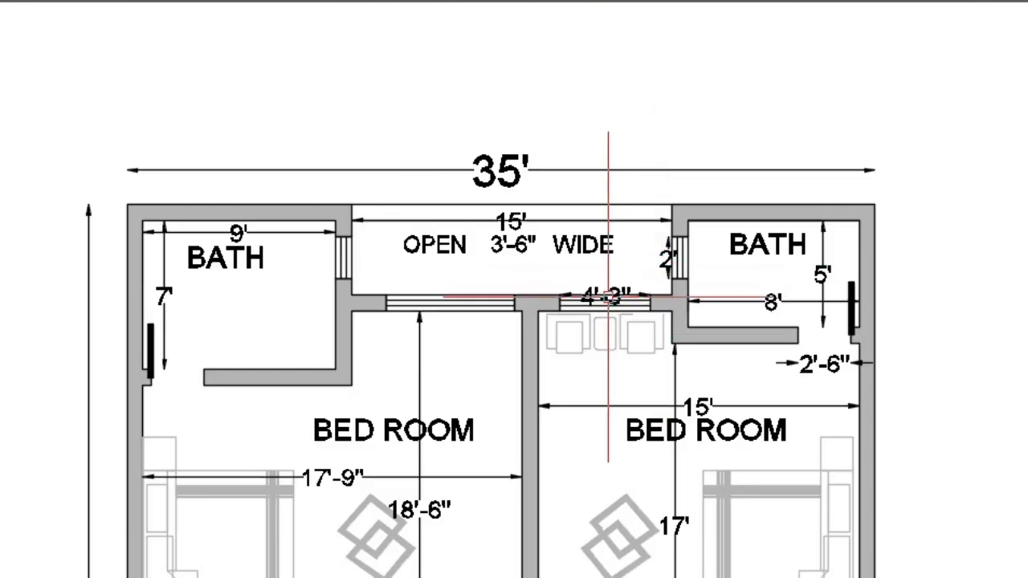
pyautogui.scroll(-2, 603, 297)
pyautogui.scroll(2, 487, 306)
pyautogui.scroll(3, 520, 304)
# Dimension the left bath window at 2'
pyautogui.press('Return')
pyautogui.press('Return')
pyautogui.click(520, 303)
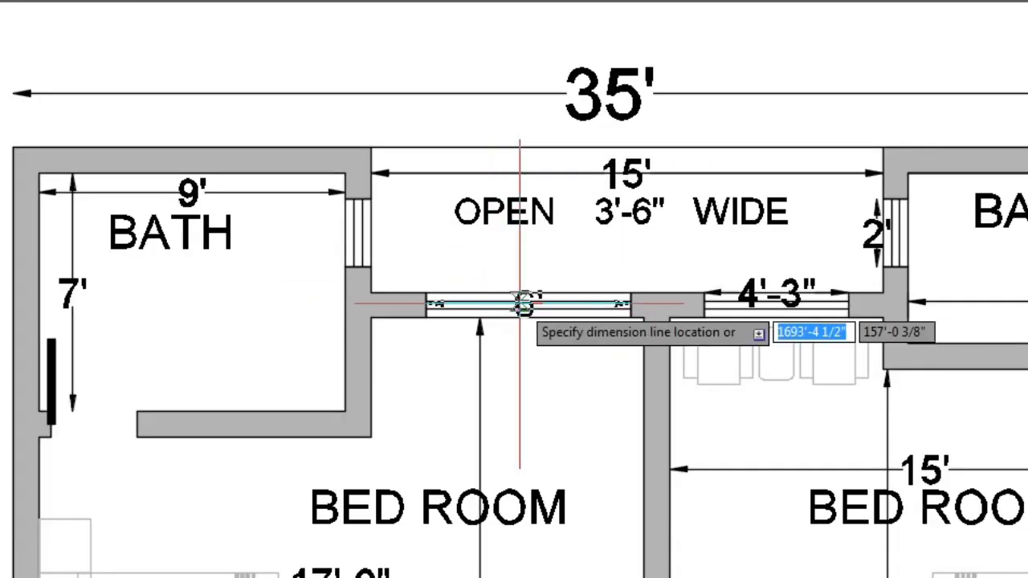
pyautogui.click(523, 297)
pyautogui.press('Return')
pyautogui.press('Return')
pyautogui.click(371, 234)
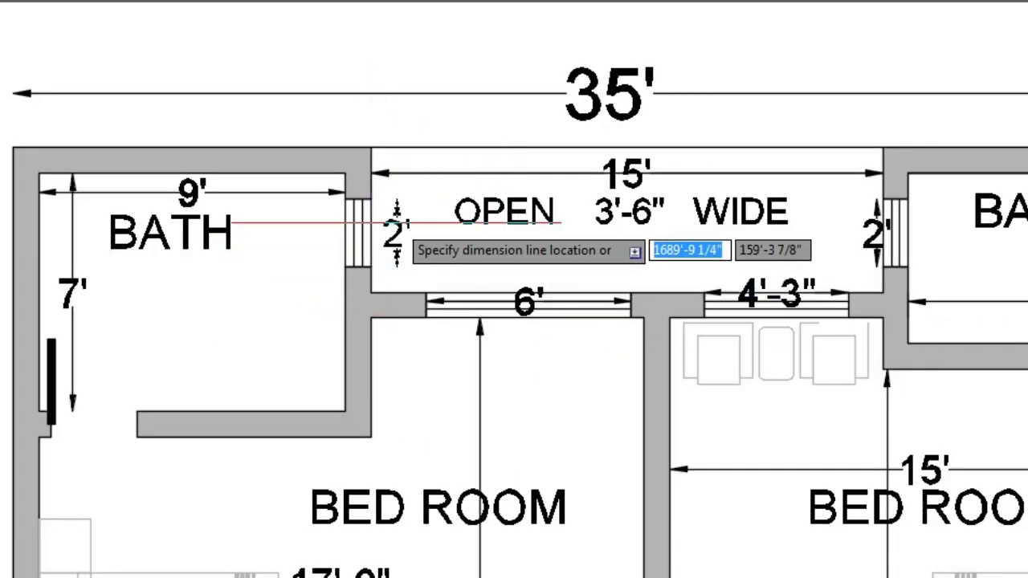
pyautogui.click(394, 223)
pyautogui.press('Return')
pyautogui.scroll(-3, 340, 292)
pyautogui.scroll(2, 239, 329)
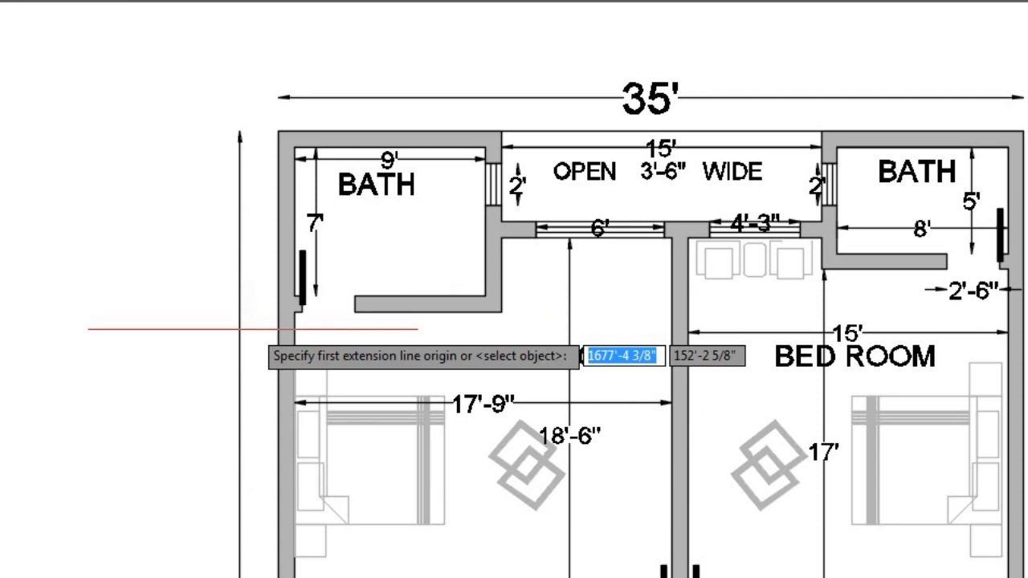
# Dimension the left bath door opening at 2'-6"
pyautogui.click(303, 314)
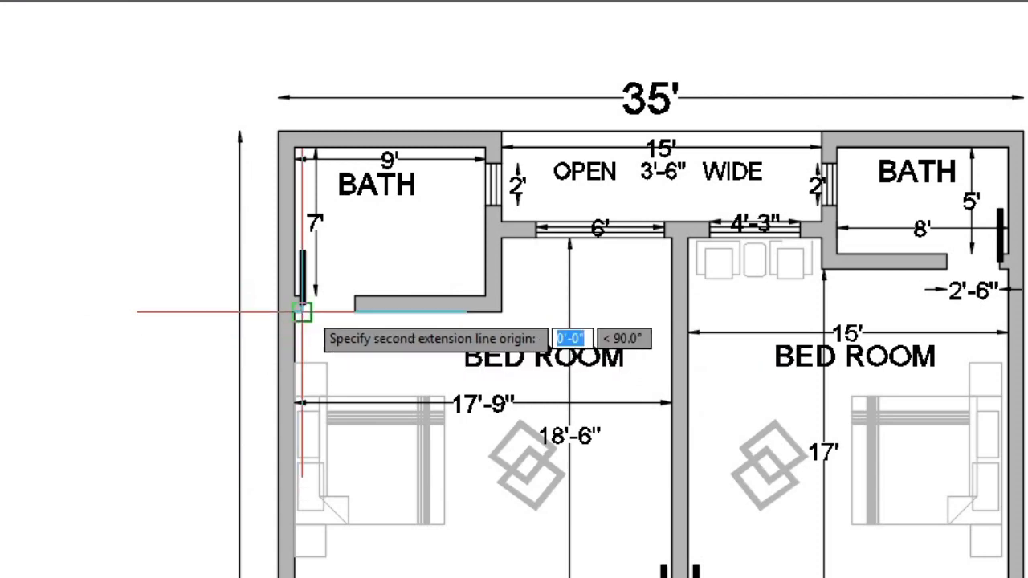
pyautogui.click(366, 312)
pyautogui.scroll(5, 334, 298)
pyautogui.click(334, 298)
pyautogui.scroll(-10, 508, 303)
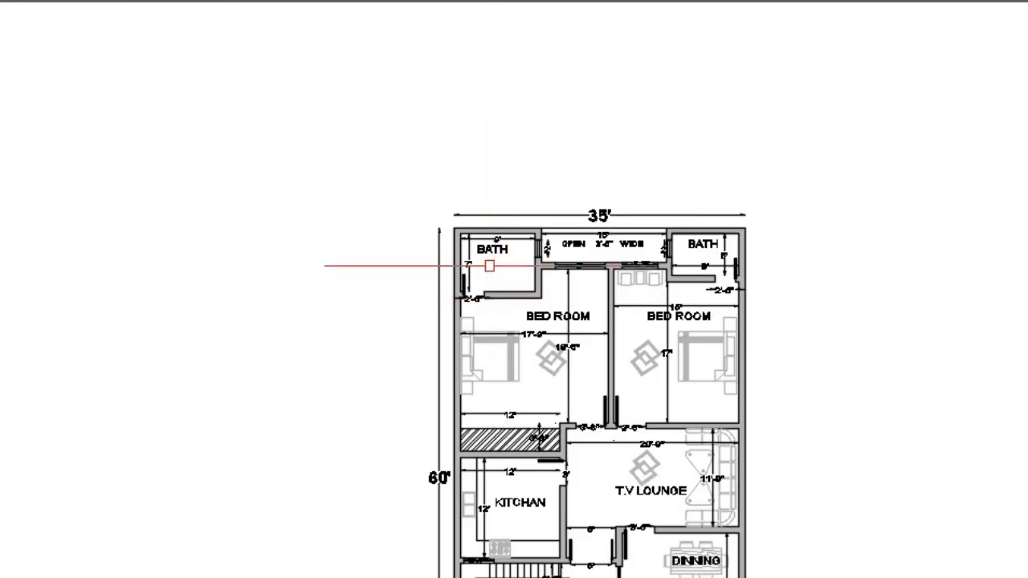
# Zoom (Z) to a window from the top baths down to the porch, showing the whole dimensioned plan
pyautogui.scroll(-2, 489, 266)
pyautogui.scroll(2, 524, 490)
pyautogui.scroll(-2, 425, 324)
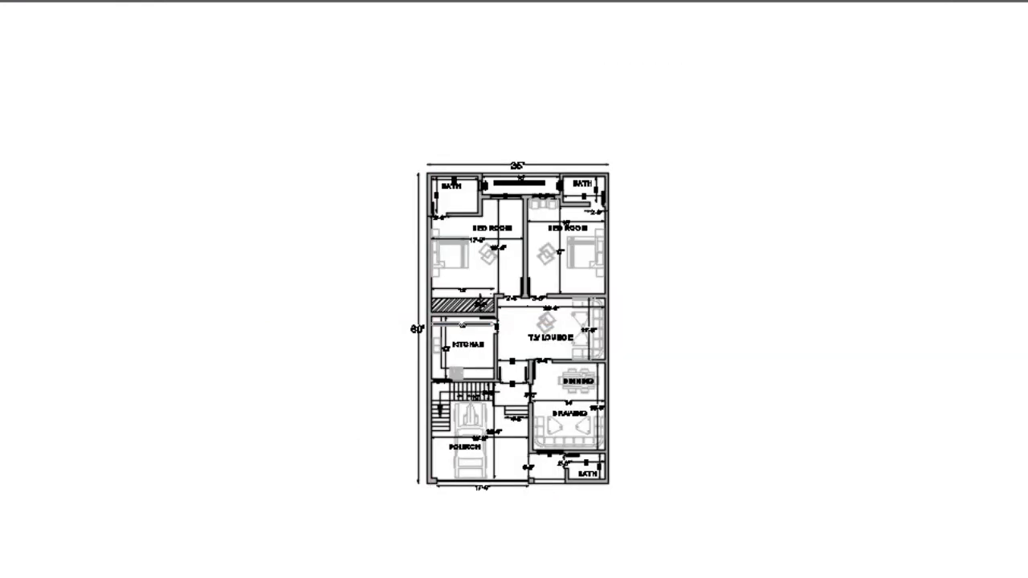
pyautogui.write('z')
pyautogui.press('Return')
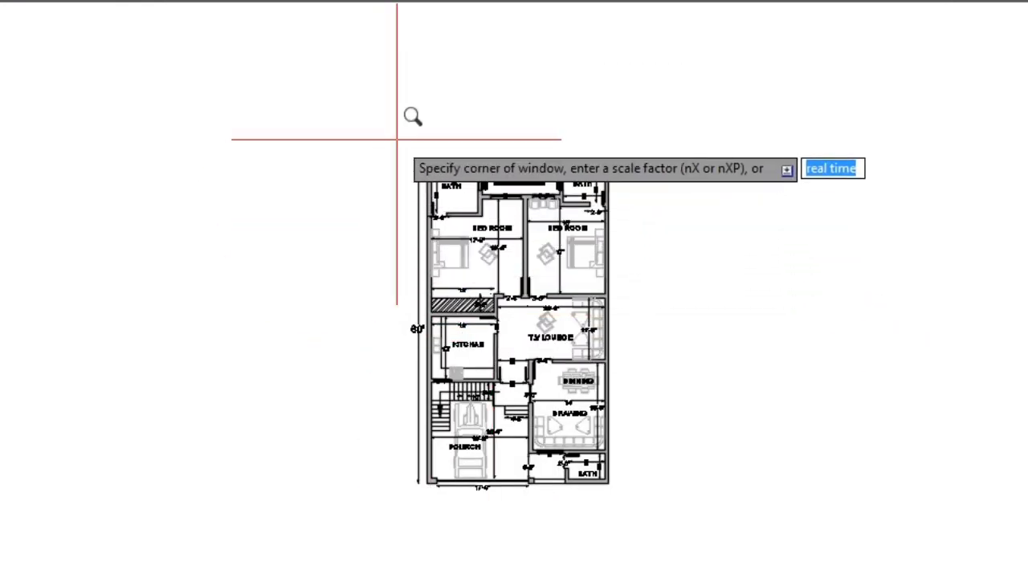
pyautogui.click(397, 139)
pyautogui.click(615, 509)
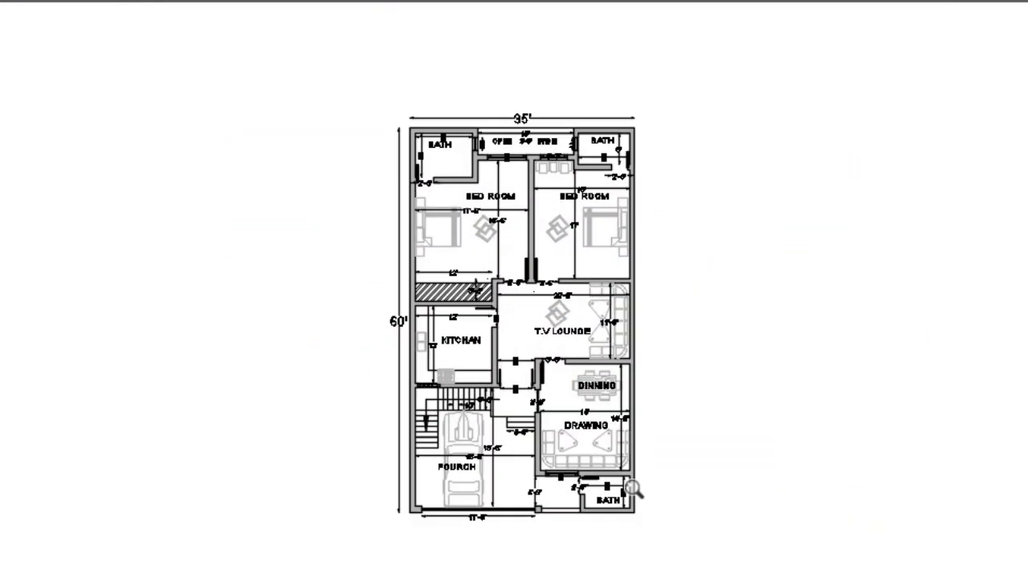
pyautogui.scroll(2, 571, 574)
pyautogui.scroll(2, 554, 566)
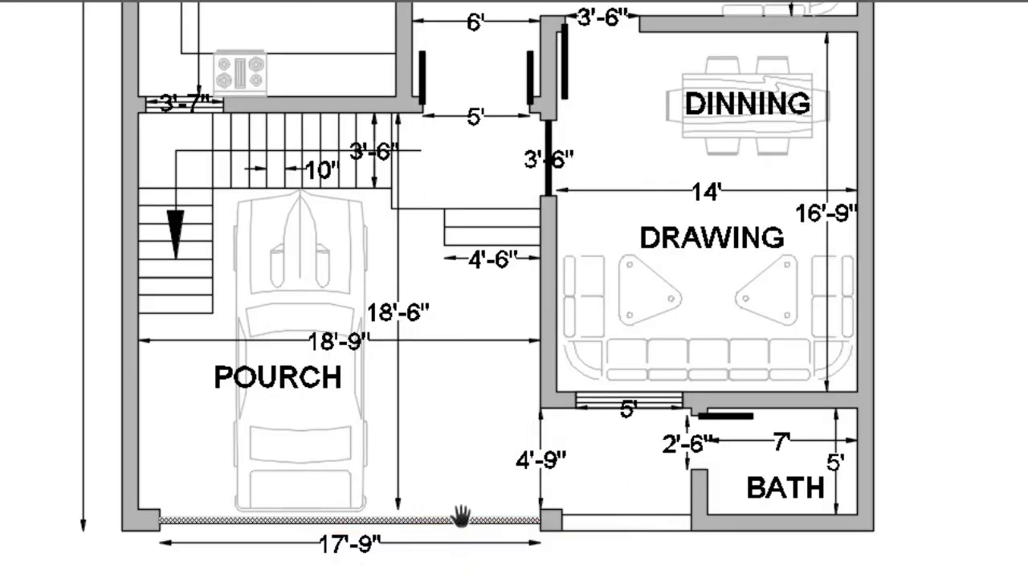
pyautogui.moveTo(459, 402); pyautogui.dragTo(461, 431, button='middle')
pyautogui.moveTo(487, 361)
pyautogui.mouseDown(button='middle')
pyautogui.moveTo(469, 395)
pyautogui.moveTo(489, 392)
pyautogui.mouseUp(button='middle')
pyautogui.moveTo(528, 281); pyautogui.dragTo(525, 329, button='middle')
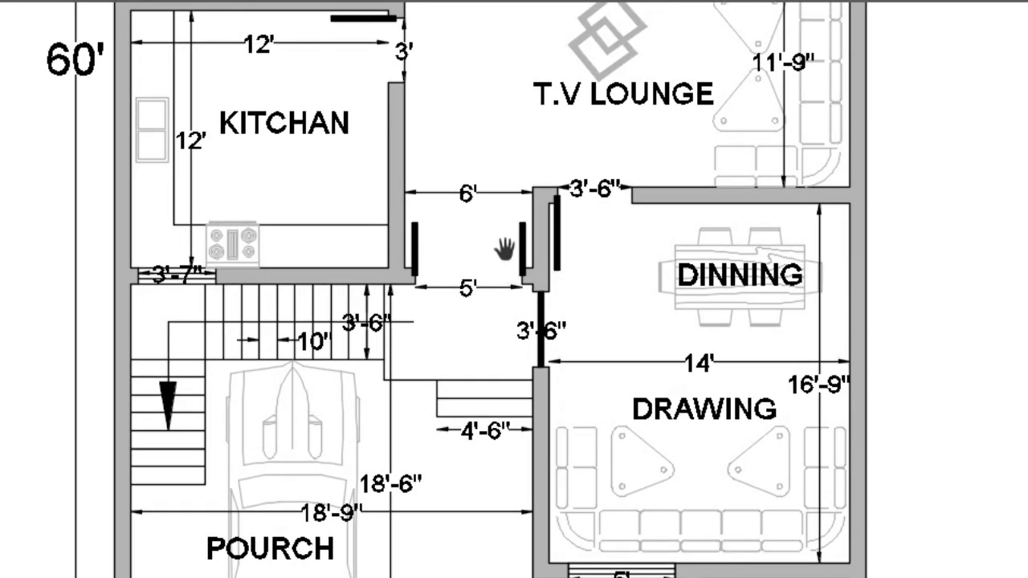
pyautogui.moveTo(505, 239)
pyautogui.mouseDown(button='middle')
pyautogui.moveTo(522, 268)
pyautogui.moveTo(503, 301)
pyautogui.mouseUp(button='middle')
pyautogui.moveTo(519, 177)
pyautogui.mouseDown(button='middle')
pyautogui.moveTo(526, 252)
pyautogui.moveTo(533, 189)
pyautogui.moveTo(532, 273)
pyautogui.mouseUp(button='middle')
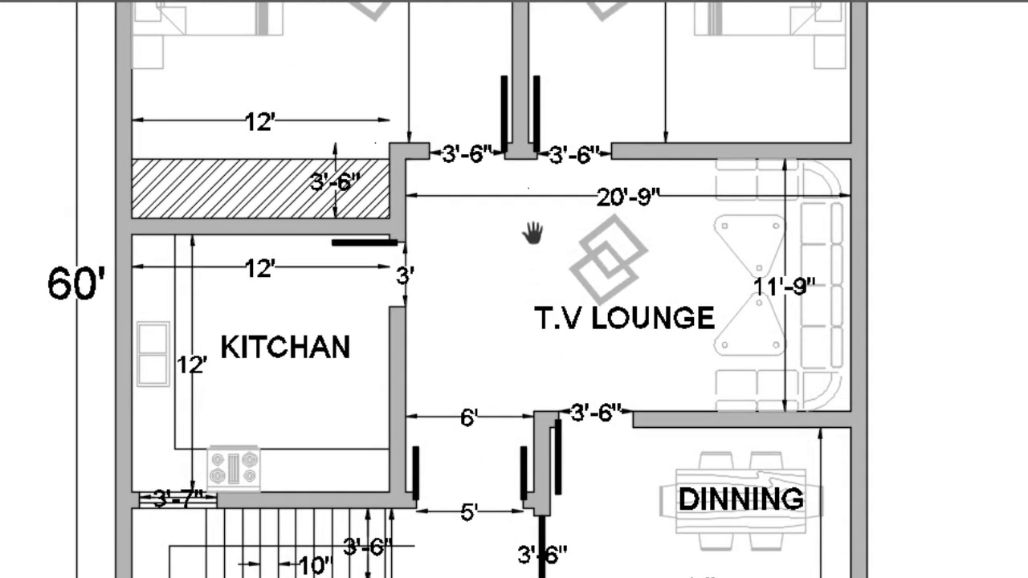
pyautogui.moveTo(535, 233); pyautogui.dragTo(534, 331, button='middle')
pyautogui.moveTo(565, 210); pyautogui.dragTo(565, 299, button='middle')
pyautogui.moveTo(560, 155); pyautogui.dragTo(560, 254, button='middle')
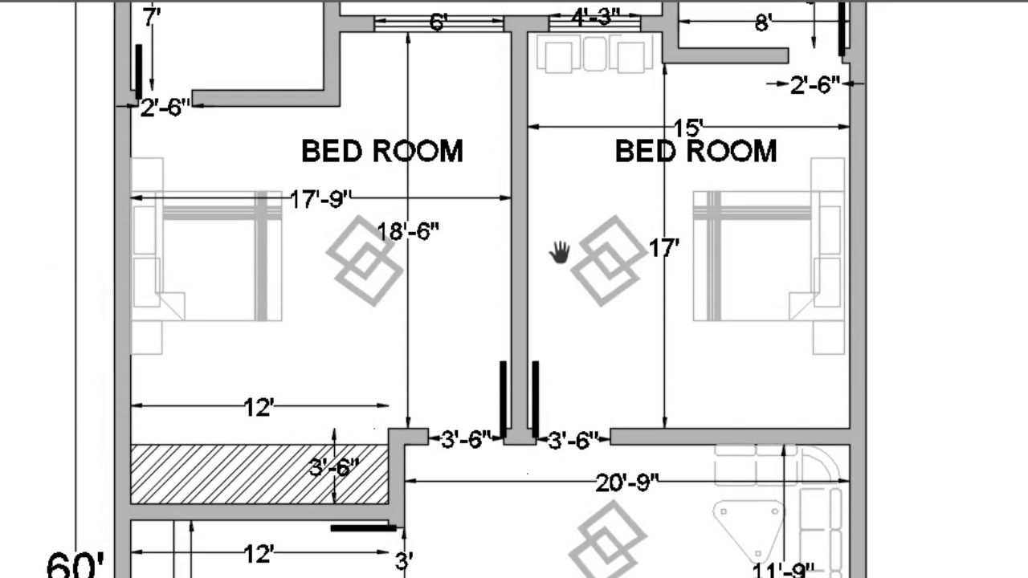
pyautogui.moveTo(577, 166); pyautogui.dragTo(585, 238, button='middle')
pyautogui.moveTo(589, 166); pyautogui.dragTo(592, 230, button='middle')
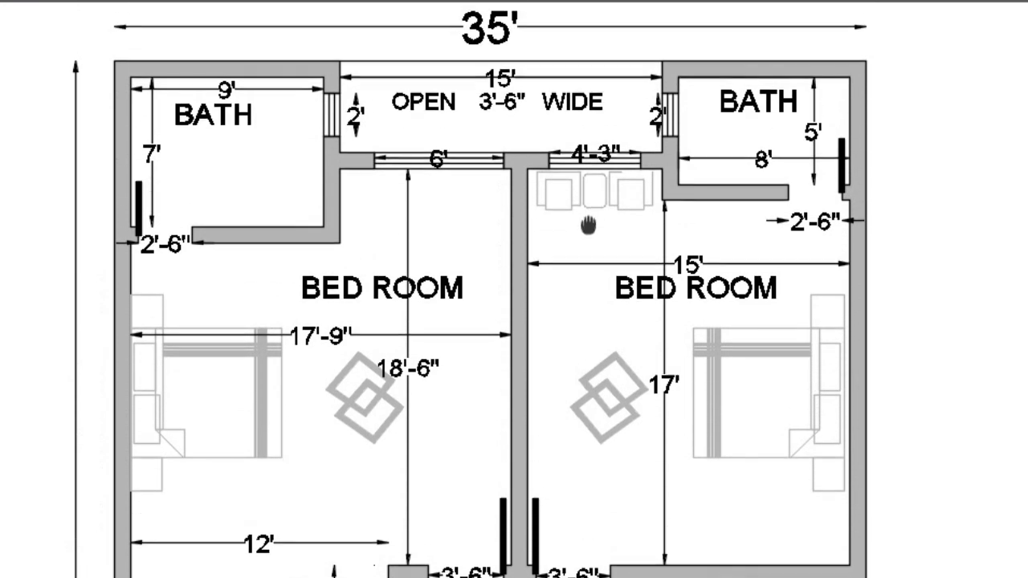
pyautogui.moveTo(599, 154); pyautogui.dragTo(596, 220, button='middle')
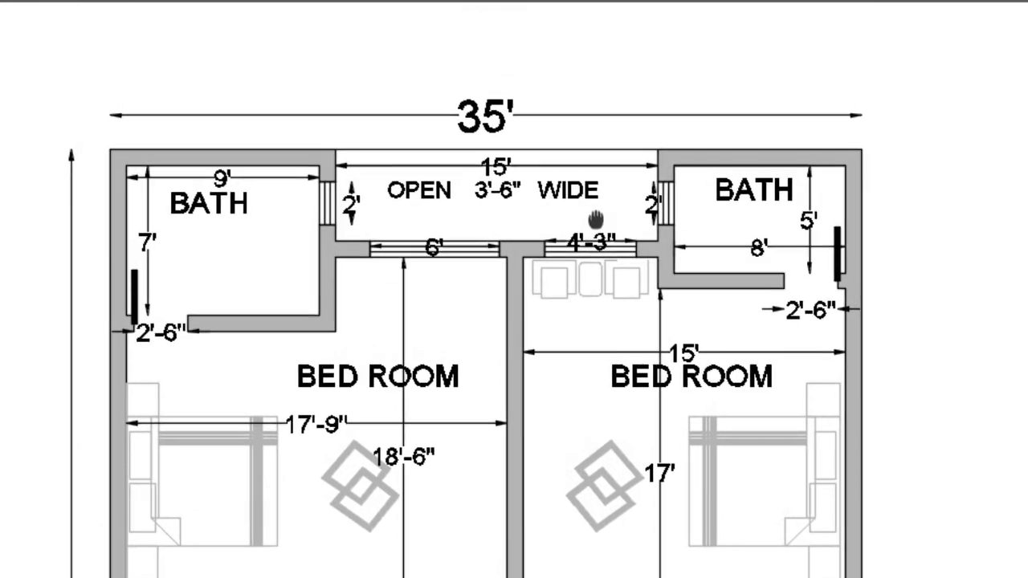
pyautogui.moveTo(596, 270); pyautogui.dragTo(595, 163, button='middle')
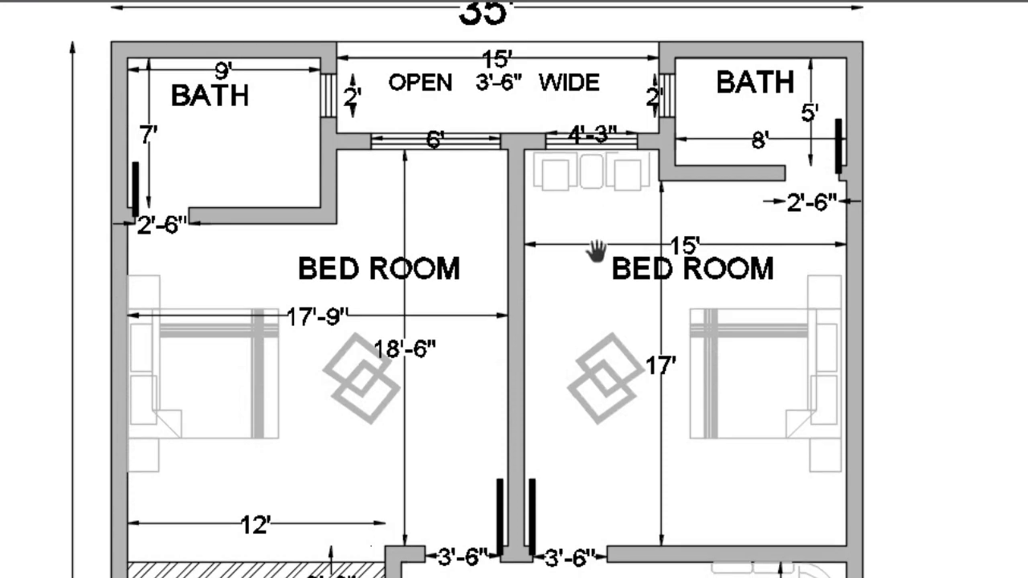
pyautogui.moveTo(602, 248); pyautogui.dragTo(590, 178, button='middle')
pyautogui.moveTo(587, 236); pyautogui.dragTo(601, 161, button='middle')
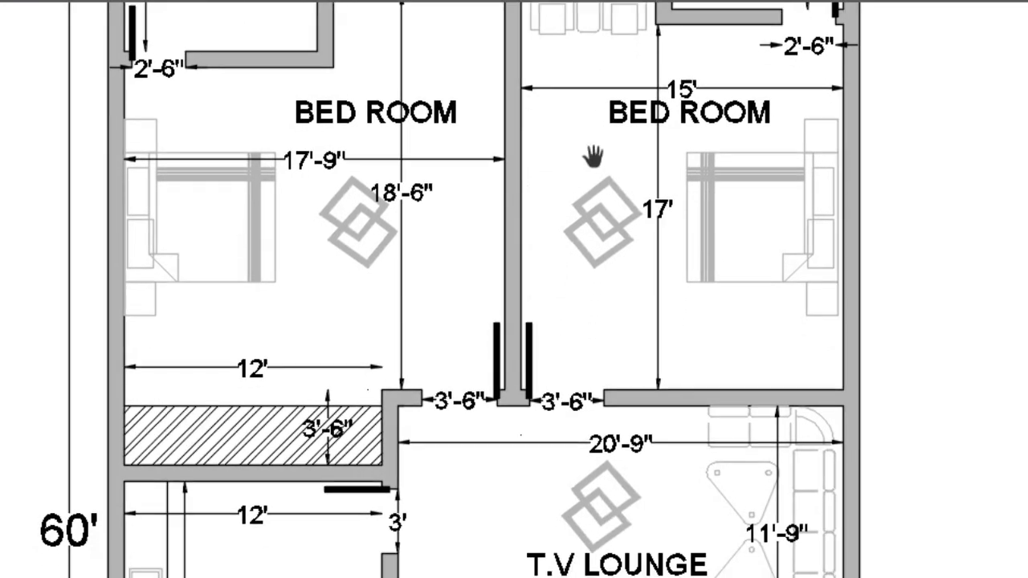
pyautogui.moveTo(583, 305); pyautogui.dragTo(583, 195, button='middle')
pyautogui.moveTo(582, 257); pyautogui.dragTo(583, 207, button='middle')
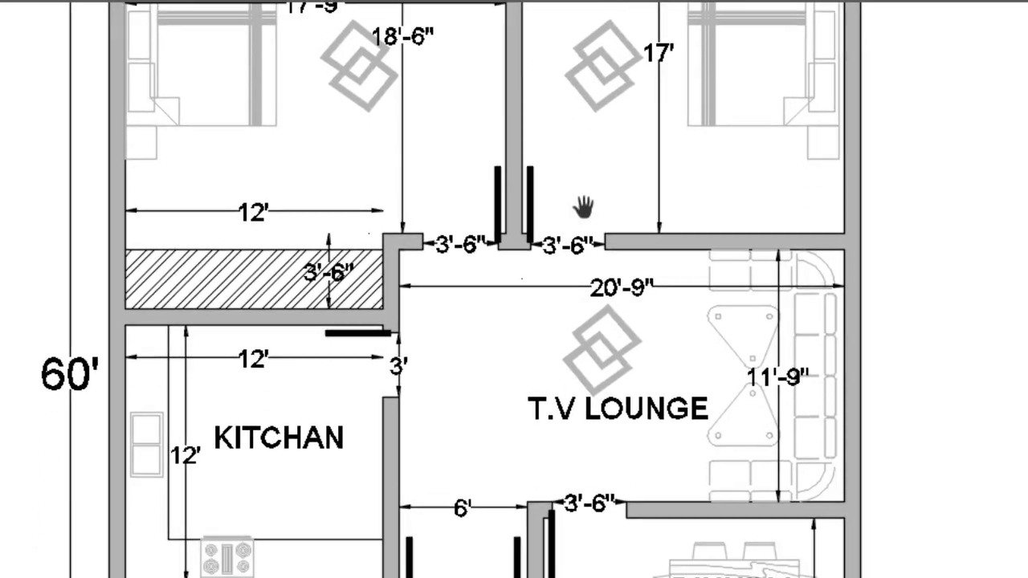
pyautogui.moveTo(545, 325); pyautogui.dragTo(560, 275, button='middle')
pyautogui.moveTo(560, 340); pyautogui.dragTo(560, 271, button='middle')
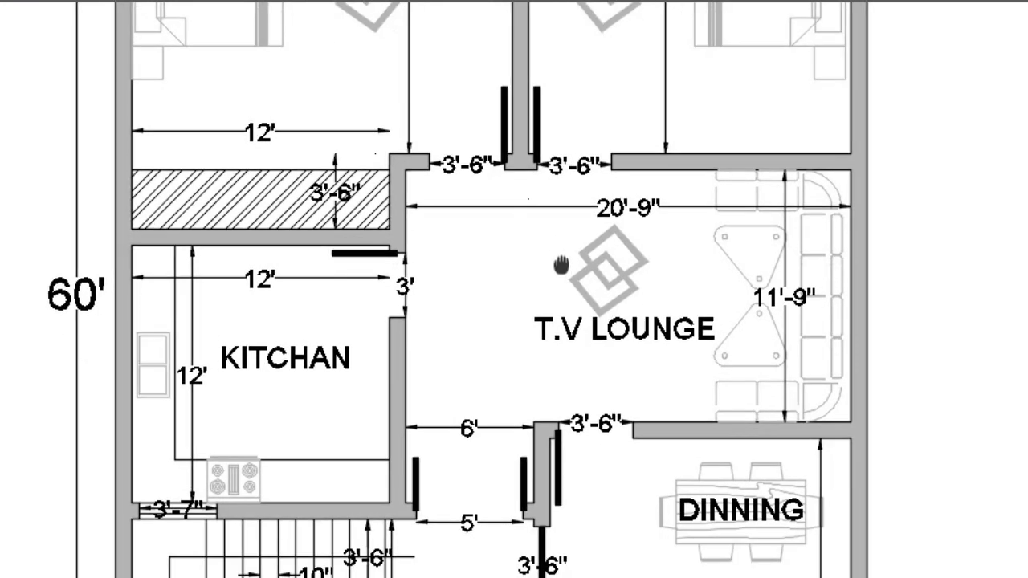
pyautogui.moveTo(560, 386); pyautogui.dragTo(571, 215, button='middle')
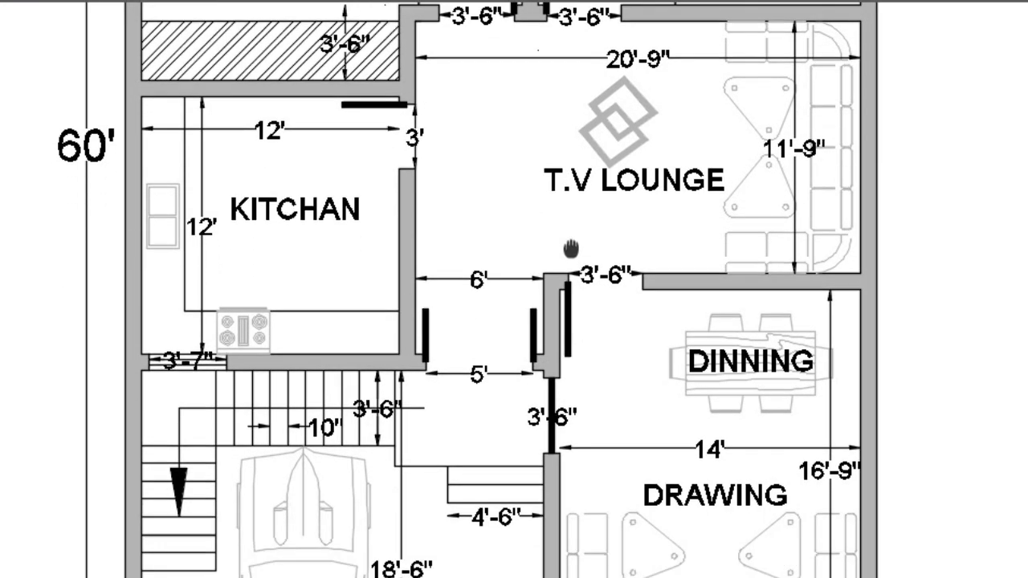
pyautogui.moveTo(589, 336); pyautogui.dragTo(581, 250, button='middle')
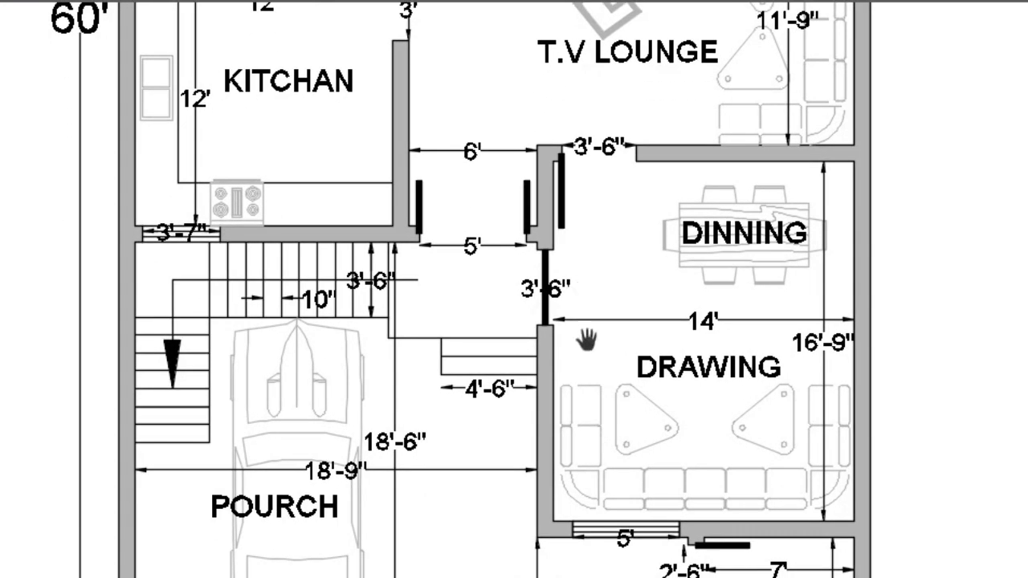
pyautogui.moveTo(588, 340); pyautogui.dragTo(585, 264, button='middle')
pyautogui.moveTo(585, 367); pyautogui.dragTo(584, 284, button='middle')
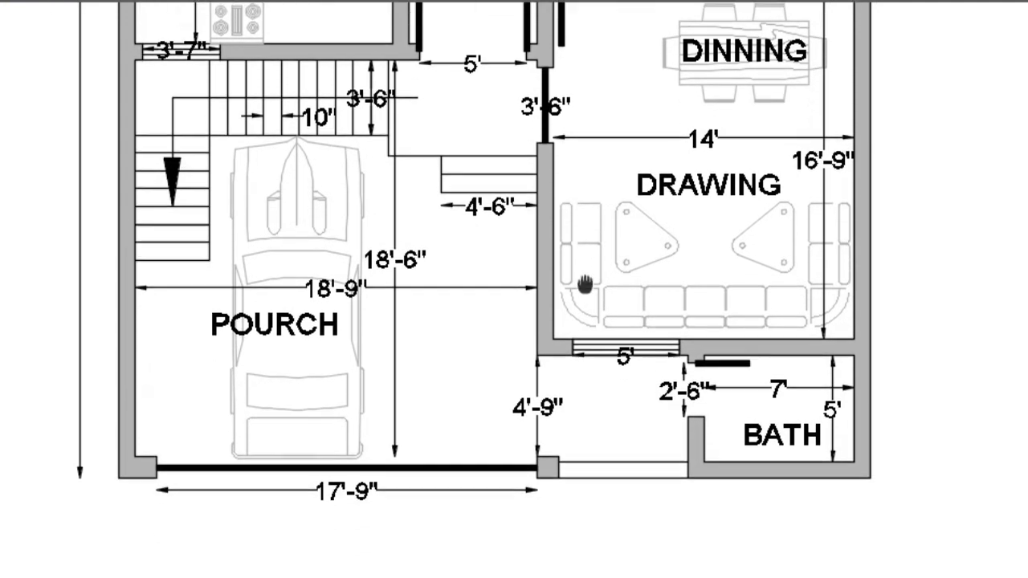
pyautogui.moveTo(602, 395); pyautogui.dragTo(604, 338, button='middle')
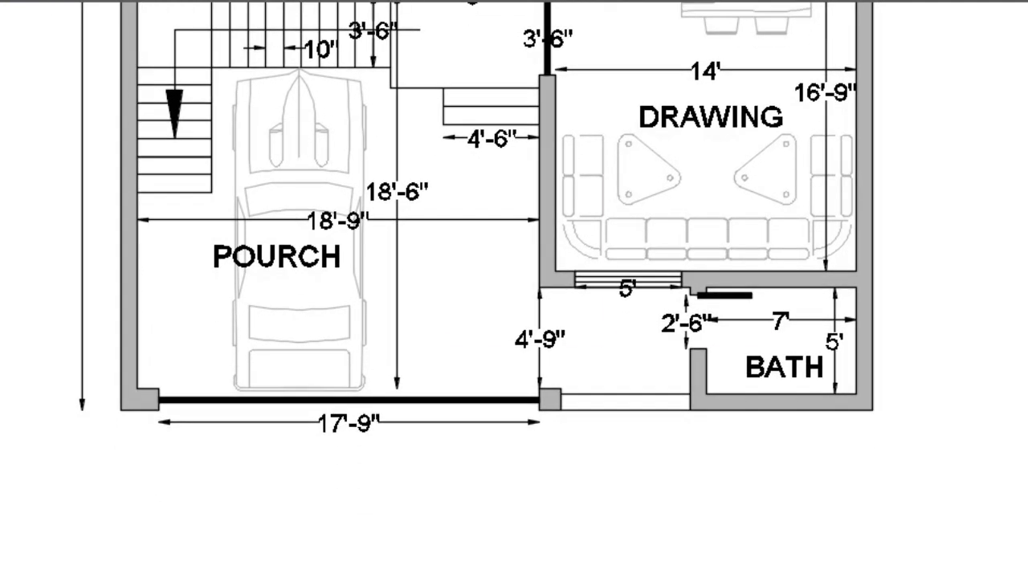